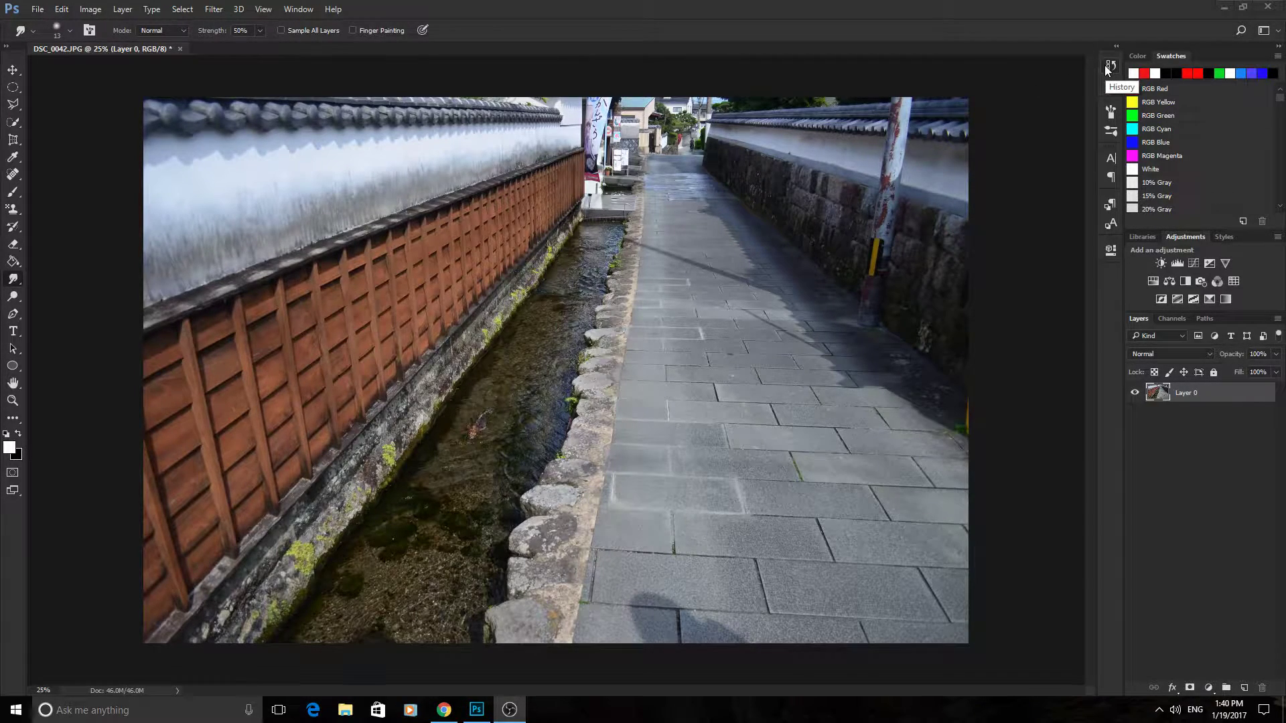
Step: From the History panel, duplicate the current state into a new document named Delete Layer
{"action": "left_click", "coordinate": [1110, 65]}
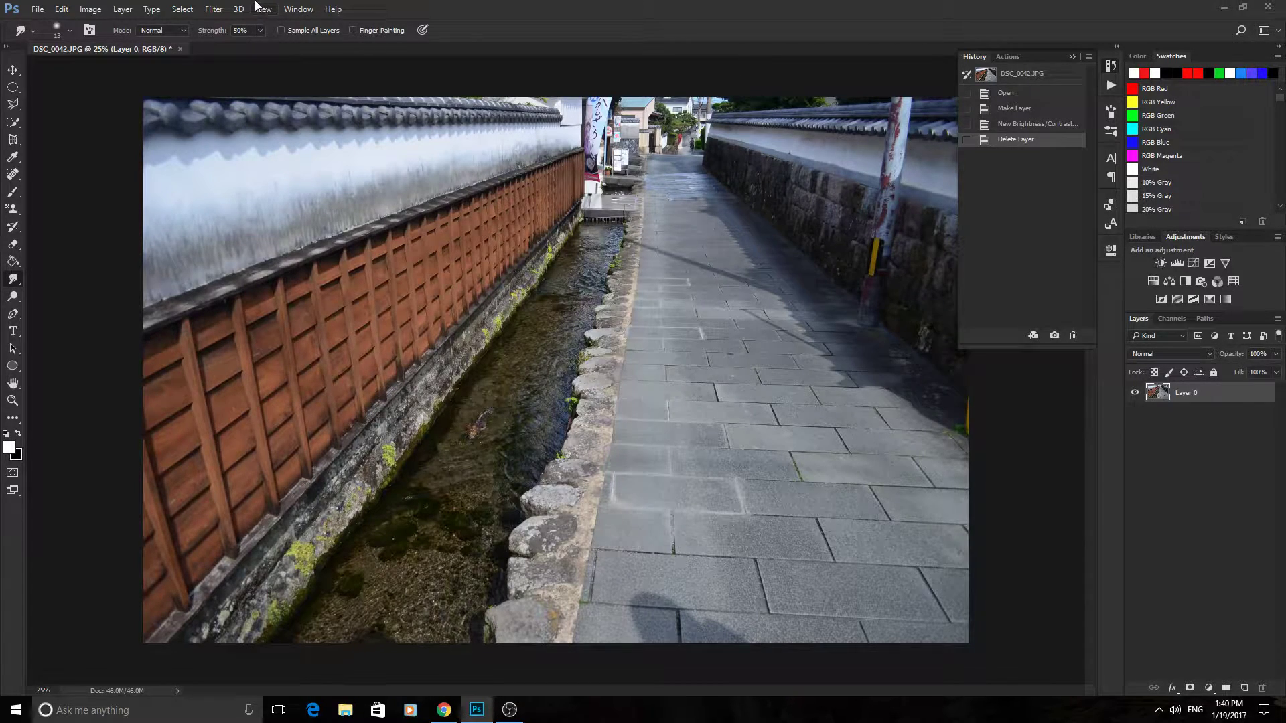
{"action": "left_click", "coordinate": [295, 12]}
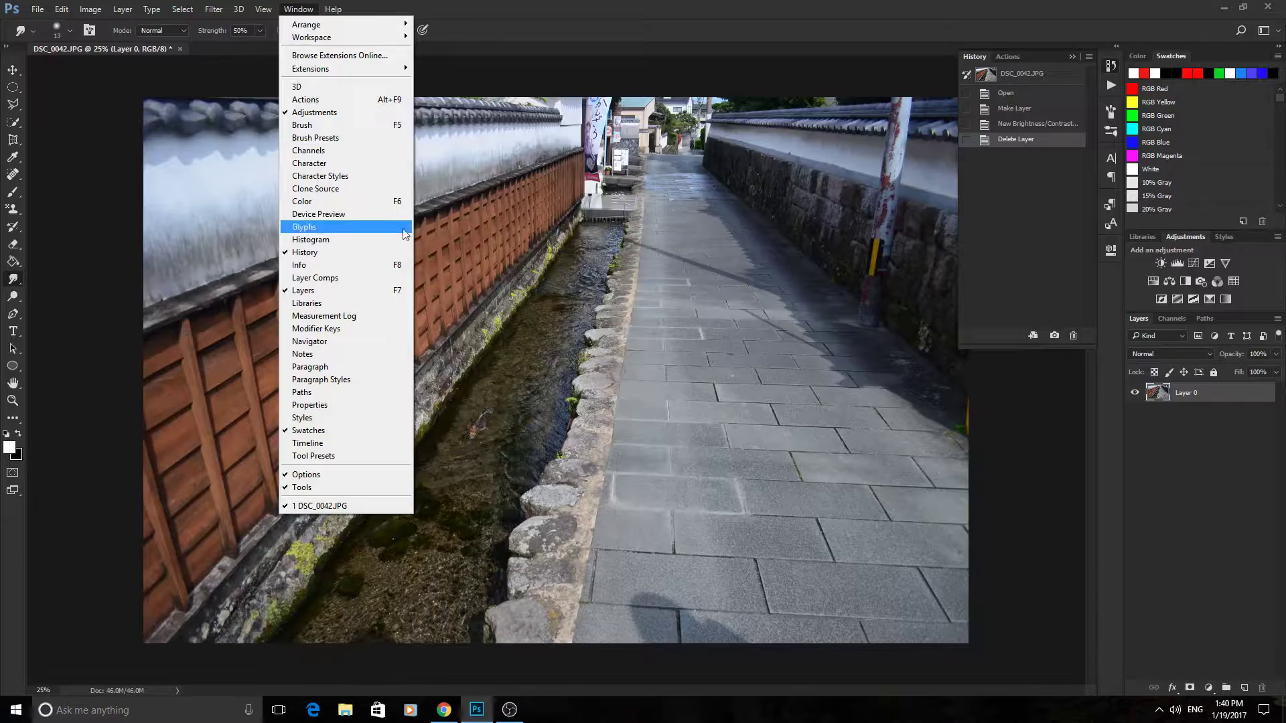
{"action": "left_click", "coordinate": [1032, 335]}
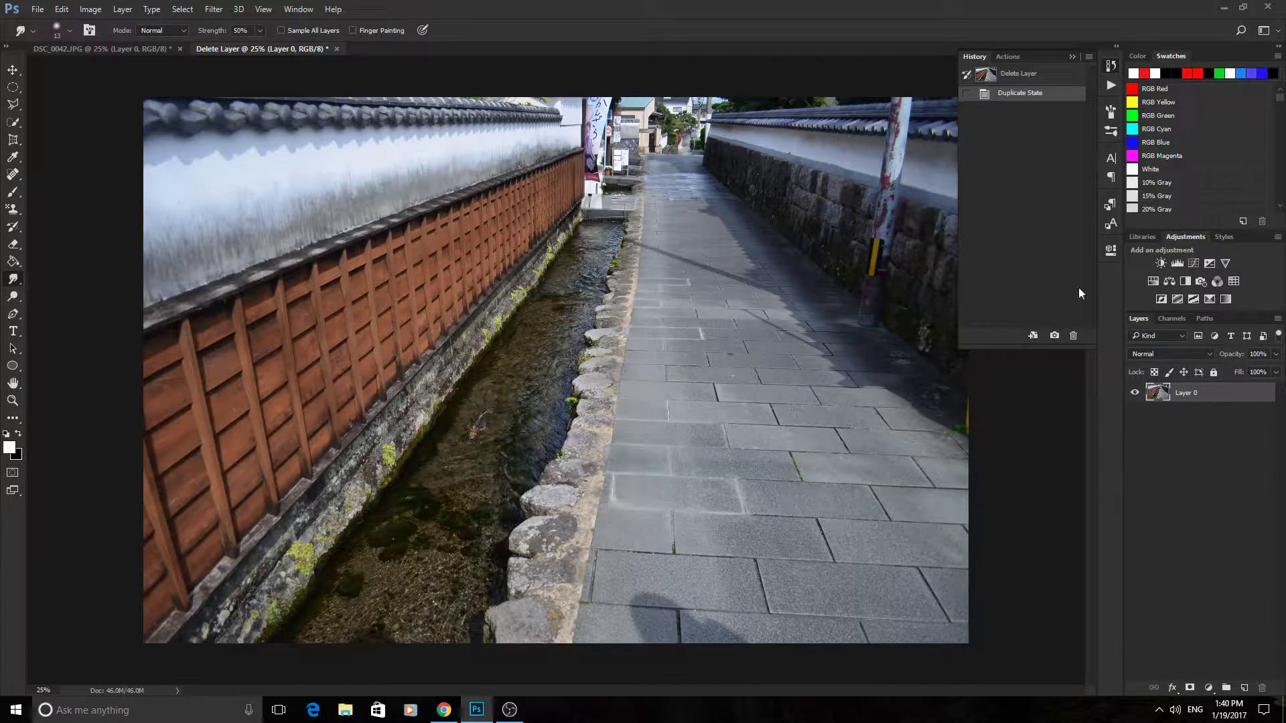
Step: Desaturate the copied photo and add a Brightness/Contrast layer with brightness 16 and contrast 86
{"action": "left_click", "coordinate": [1071, 58]}
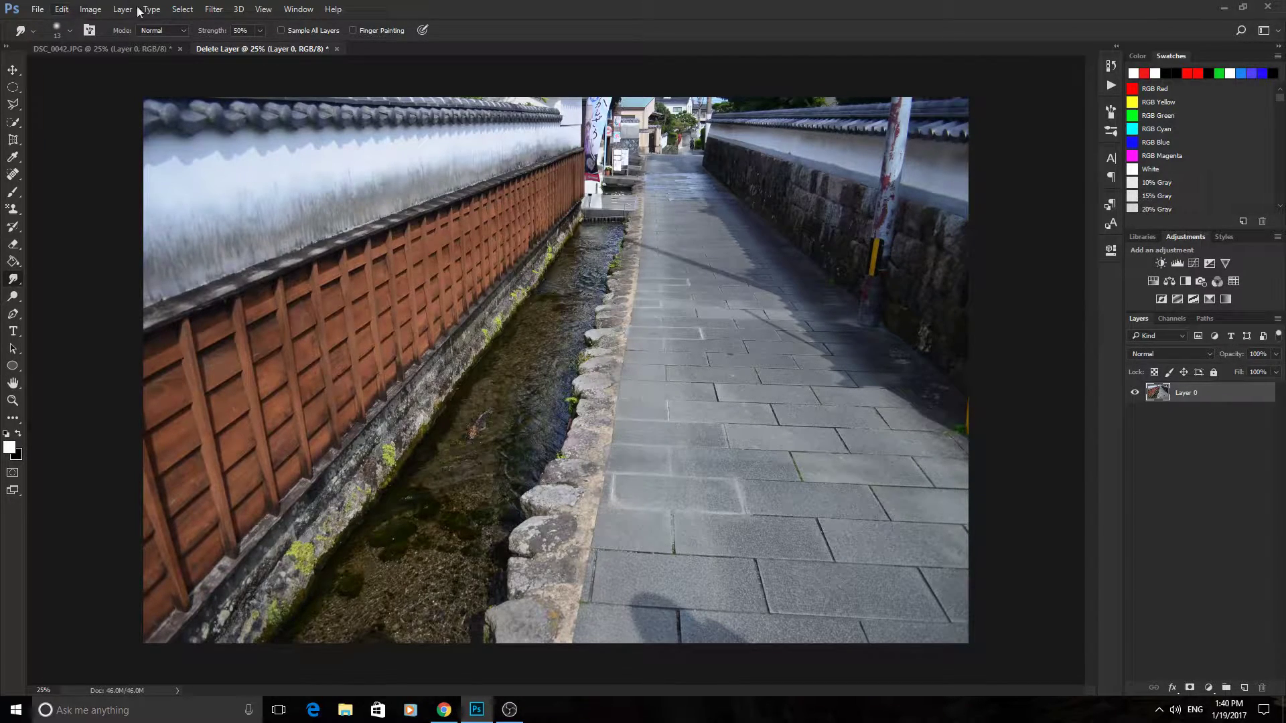
{"action": "left_click", "coordinate": [90, 9]}
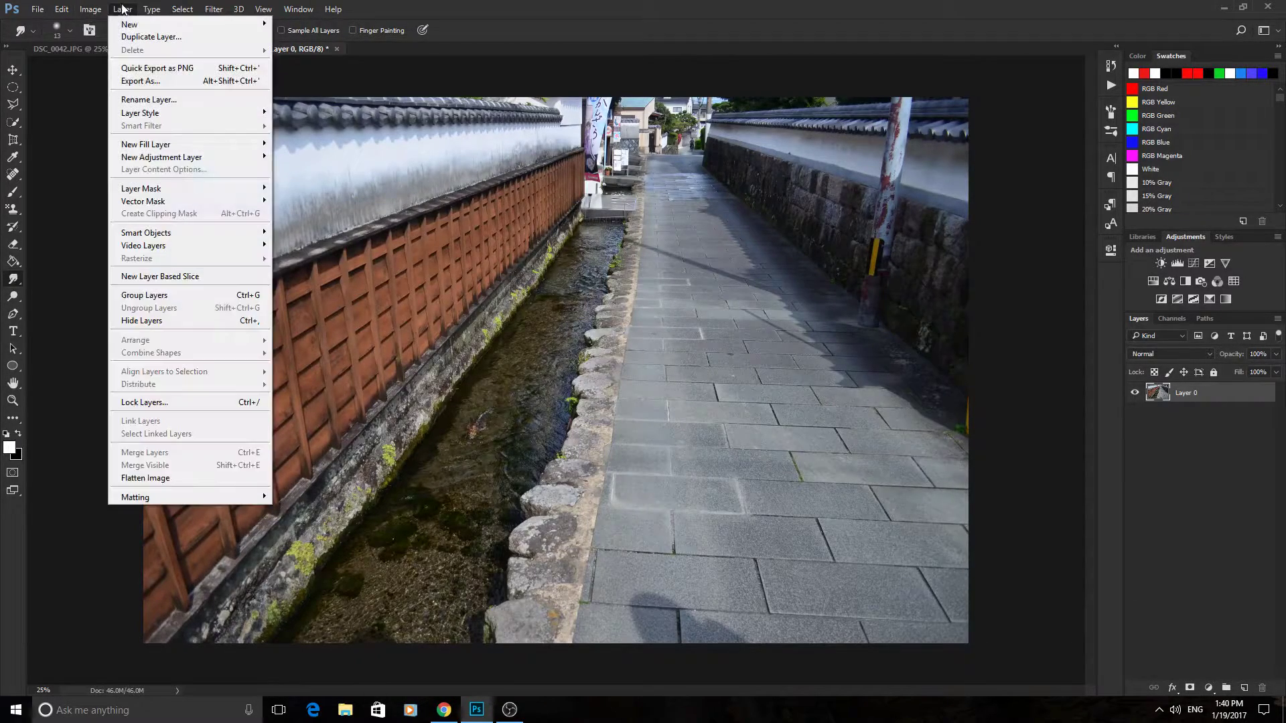
{"action": "mouse_move", "coordinate": [121, 43]}
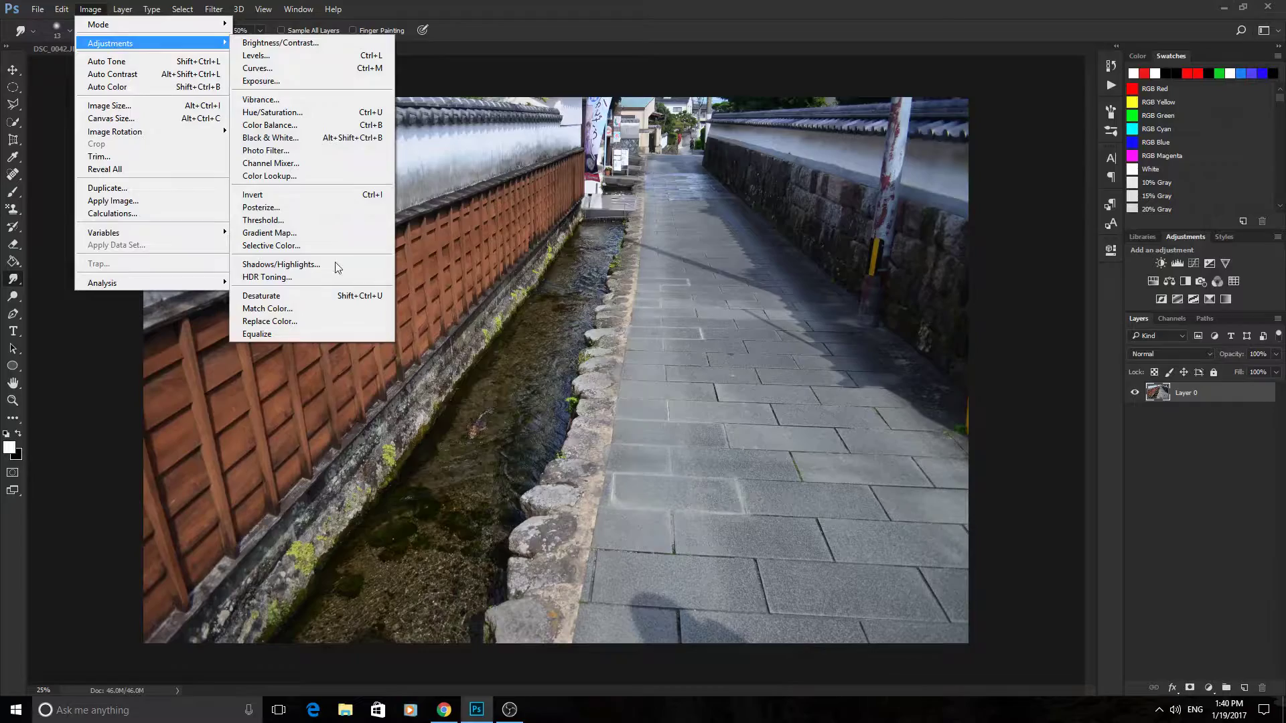
{"action": "left_click", "coordinate": [322, 294]}
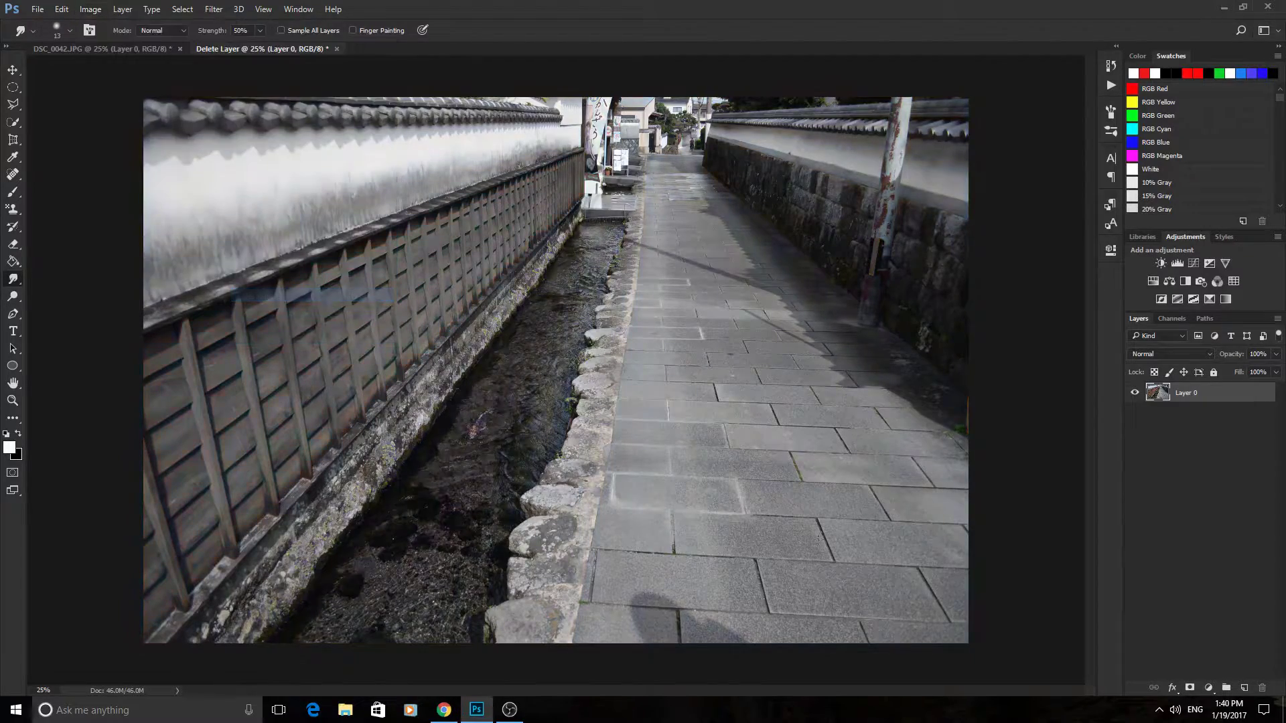
{"action": "left_click", "coordinate": [1161, 263]}
{"action": "left_click_drag", "start_coordinate": [995, 340], "coordinate": [999, 314]}
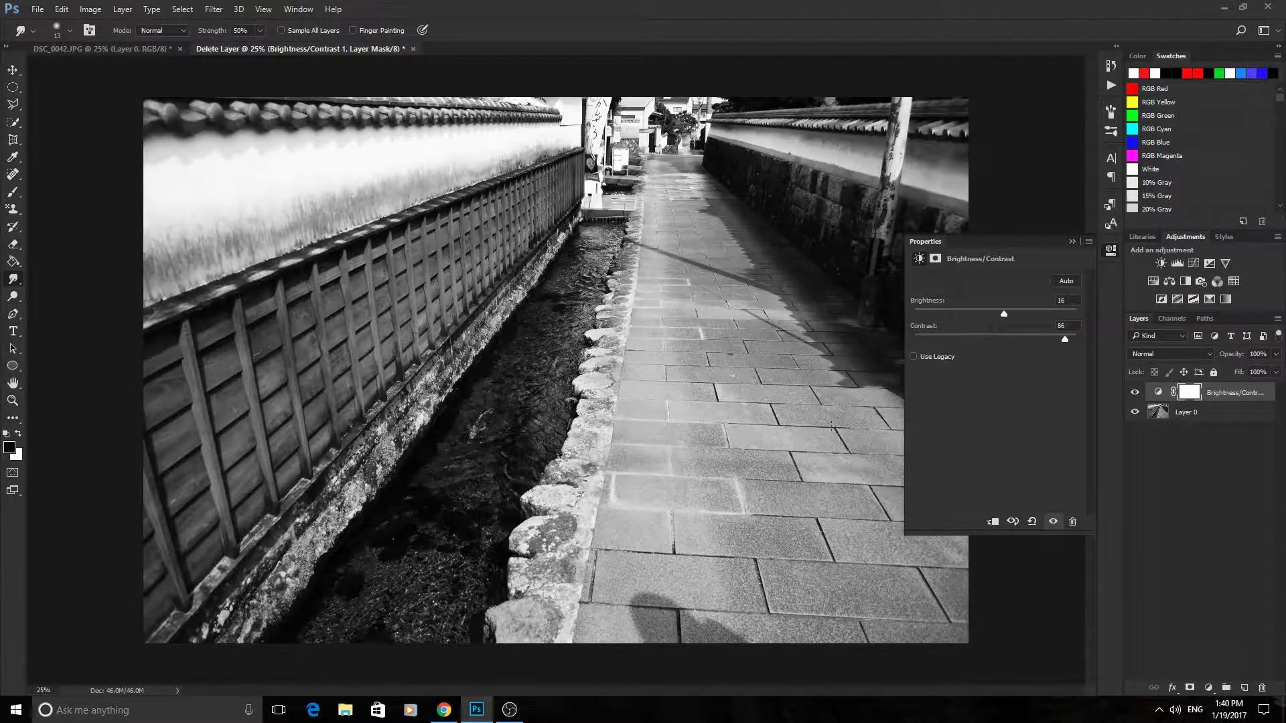
Step: Save the document over the existing Delete Layer.psd on the Desktop
{"action": "left_click", "coordinate": [1069, 240]}
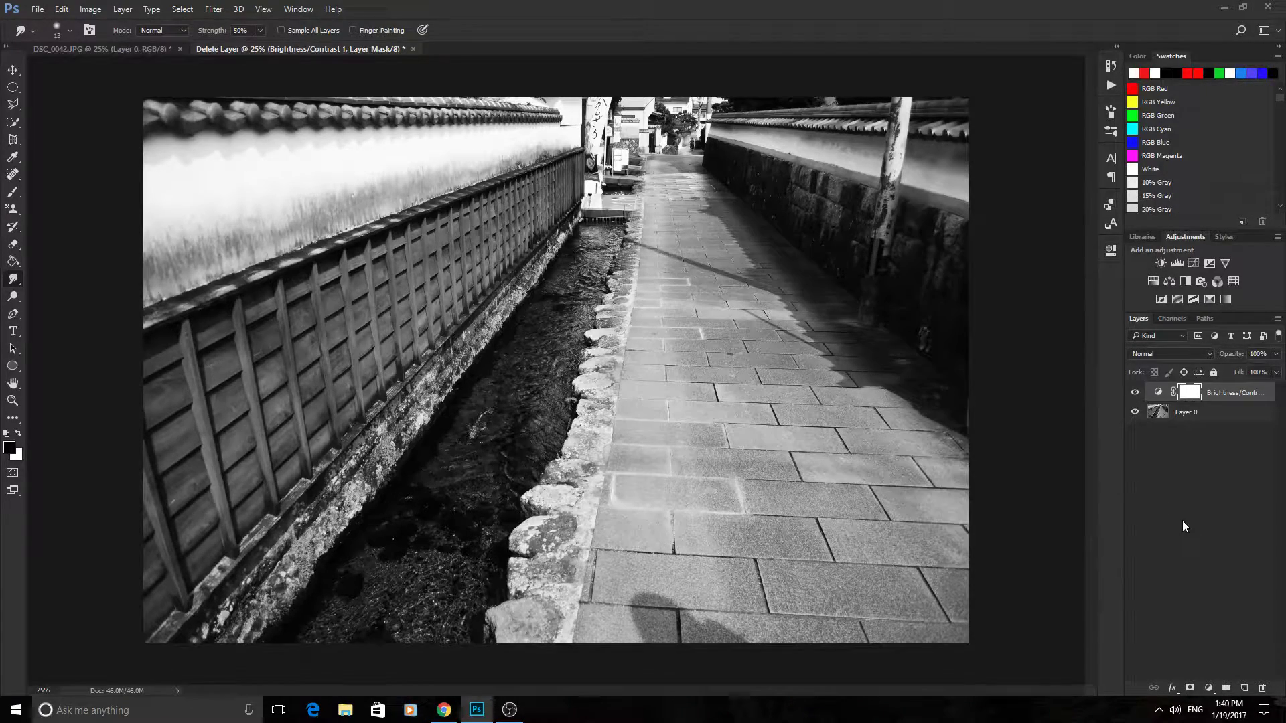
{"action": "left_click", "coordinate": [37, 9]}
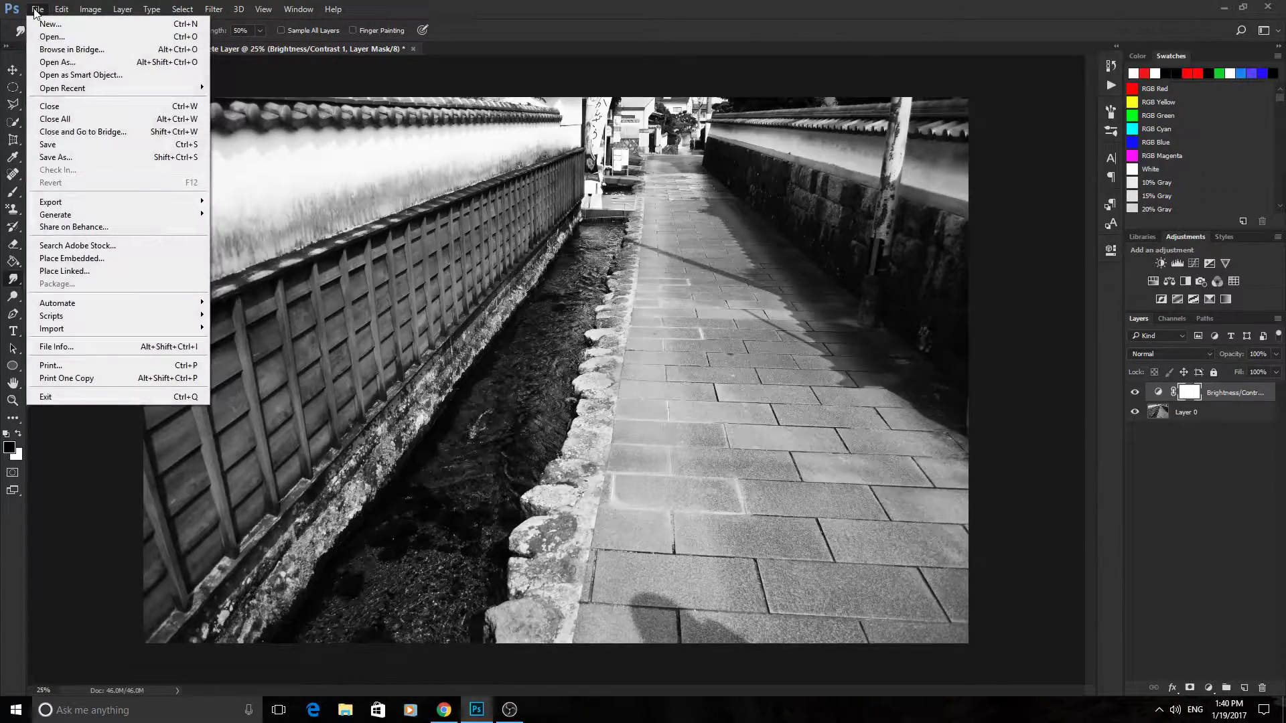
{"action": "left_click", "coordinate": [82, 156]}
{"action": "left_click", "coordinate": [438, 328]}
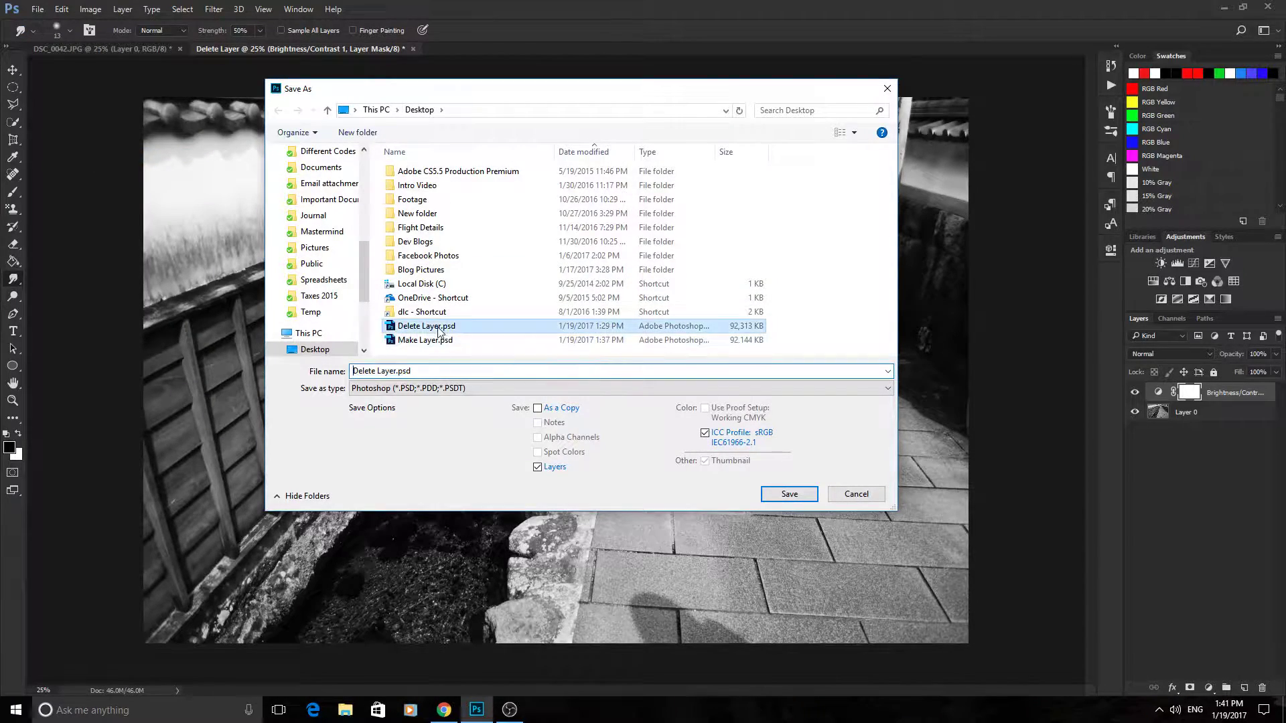
{"action": "left_click", "coordinate": [781, 495]}
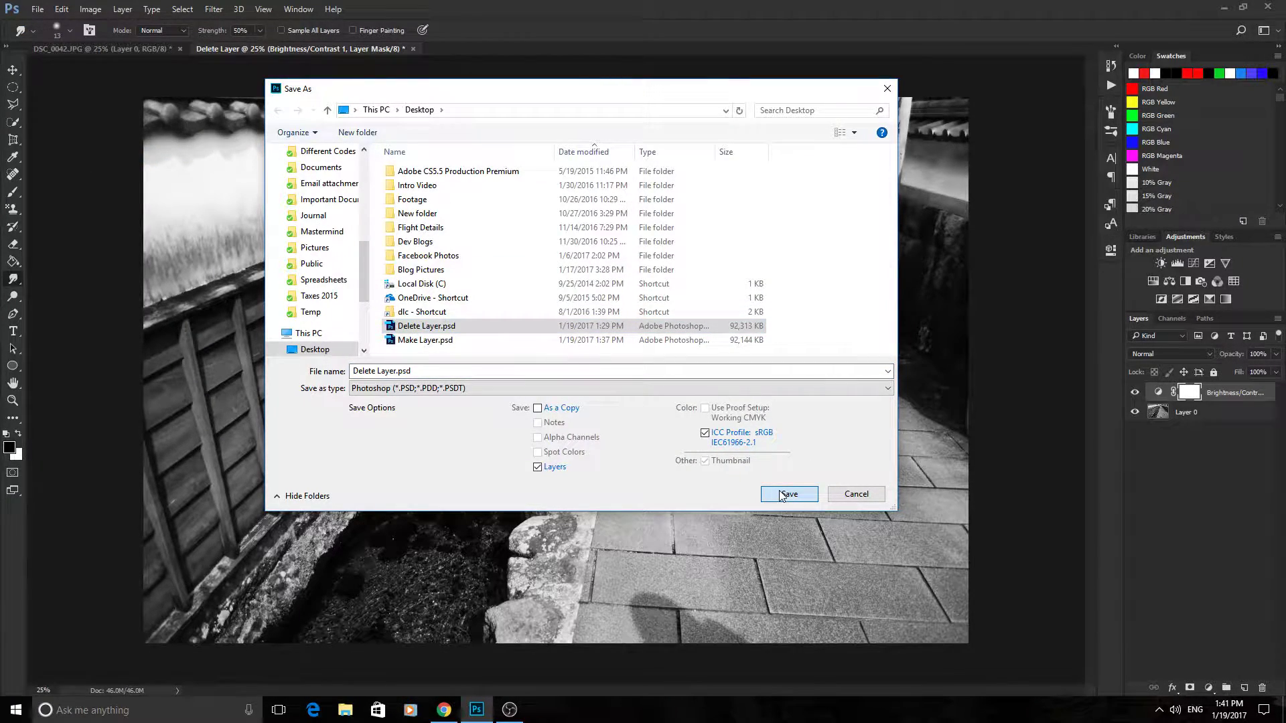
{"action": "left_click", "coordinate": [676, 356]}
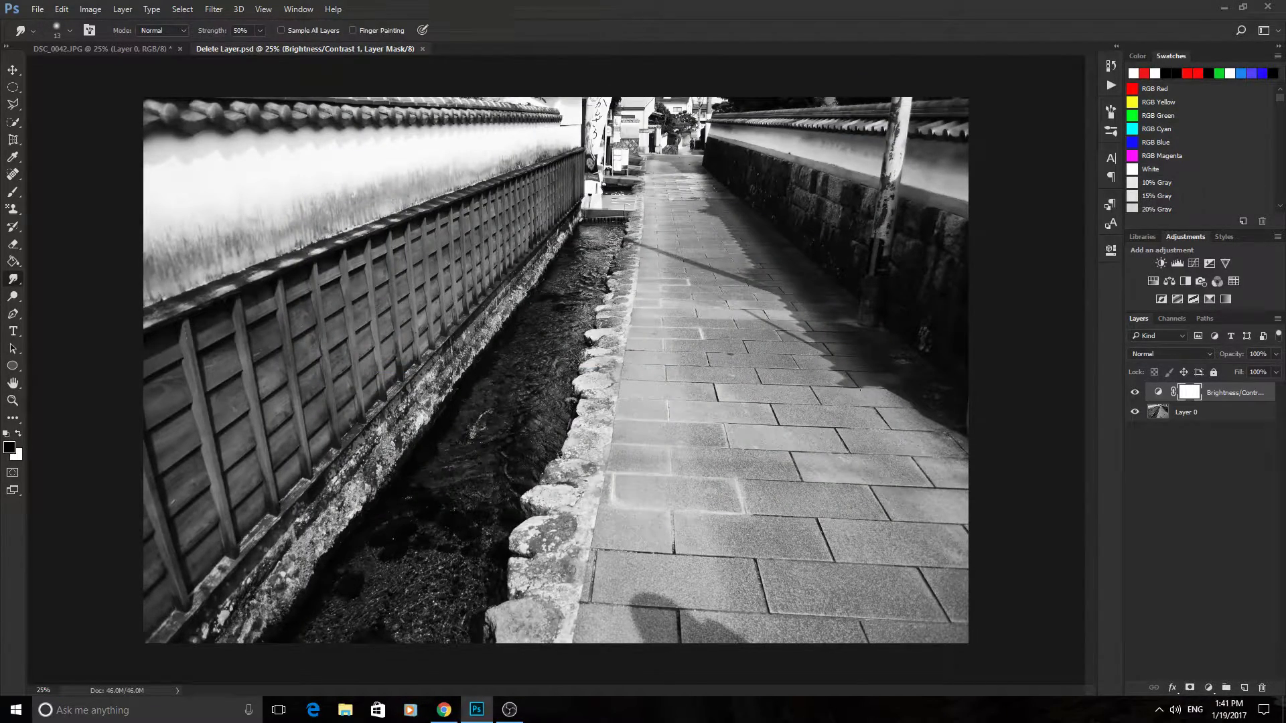
Step: Review the History, deselect the Brightness/Contrast layer, and compare with the colour DSC_0042.JPG original
{"action": "left_click", "coordinate": [1111, 65]}
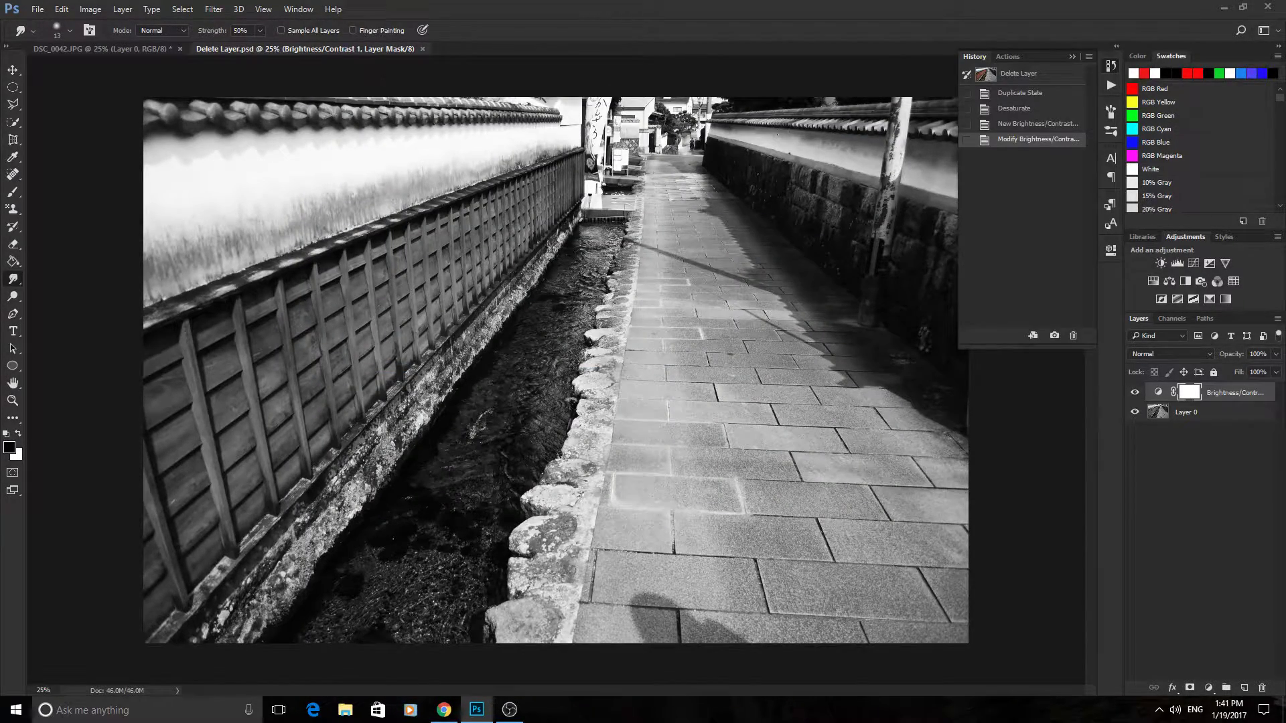
{"action": "left_click", "coordinate": [1153, 465]}
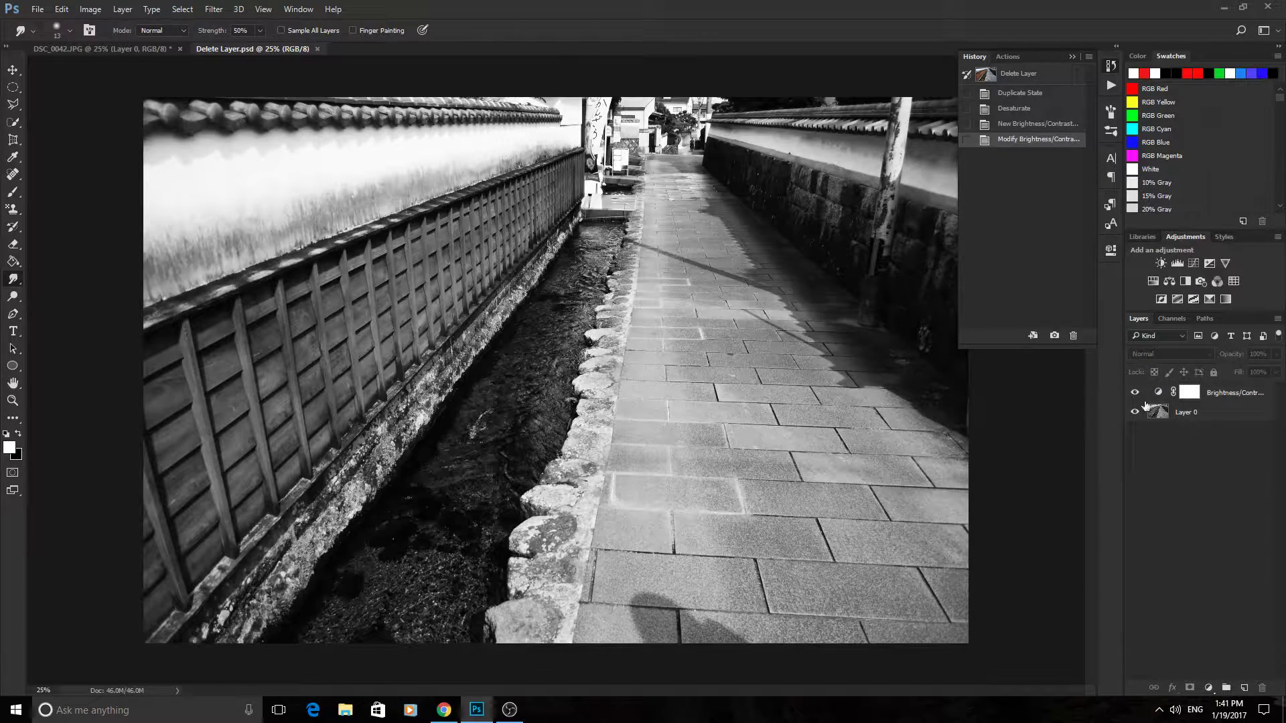
{"action": "left_click", "coordinate": [1071, 58]}
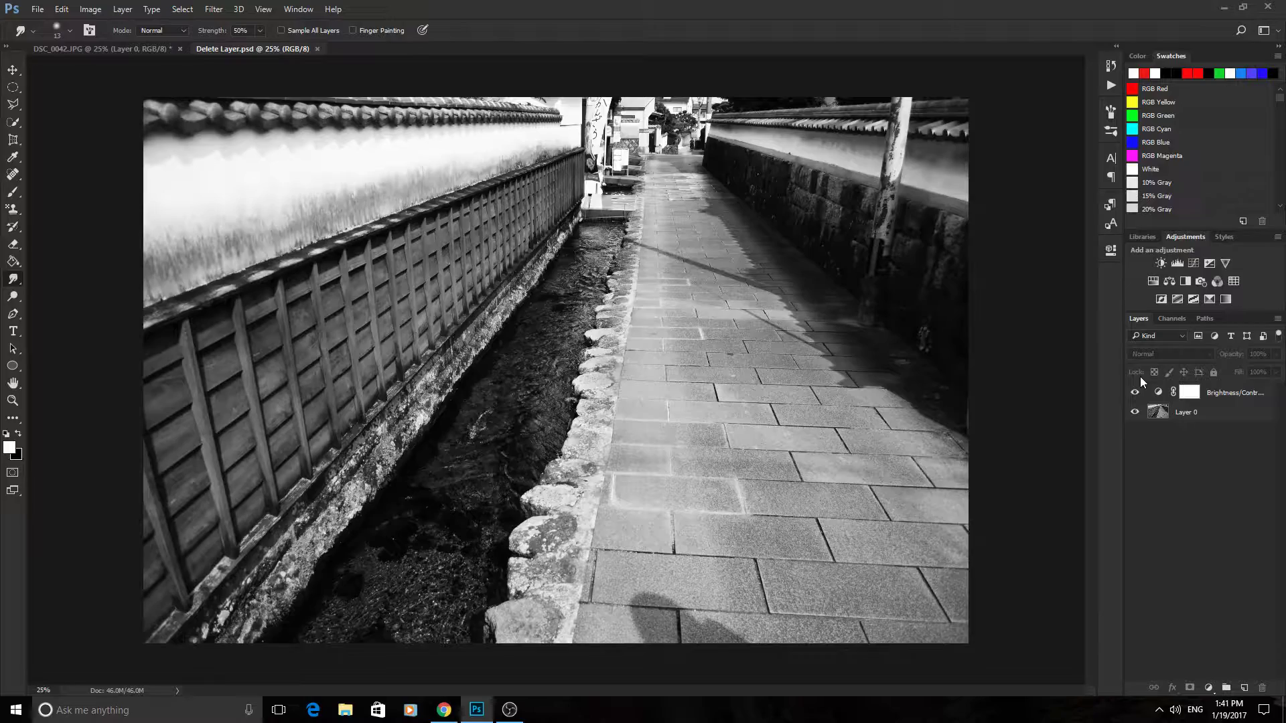
{"action": "left_click", "coordinate": [142, 51]}
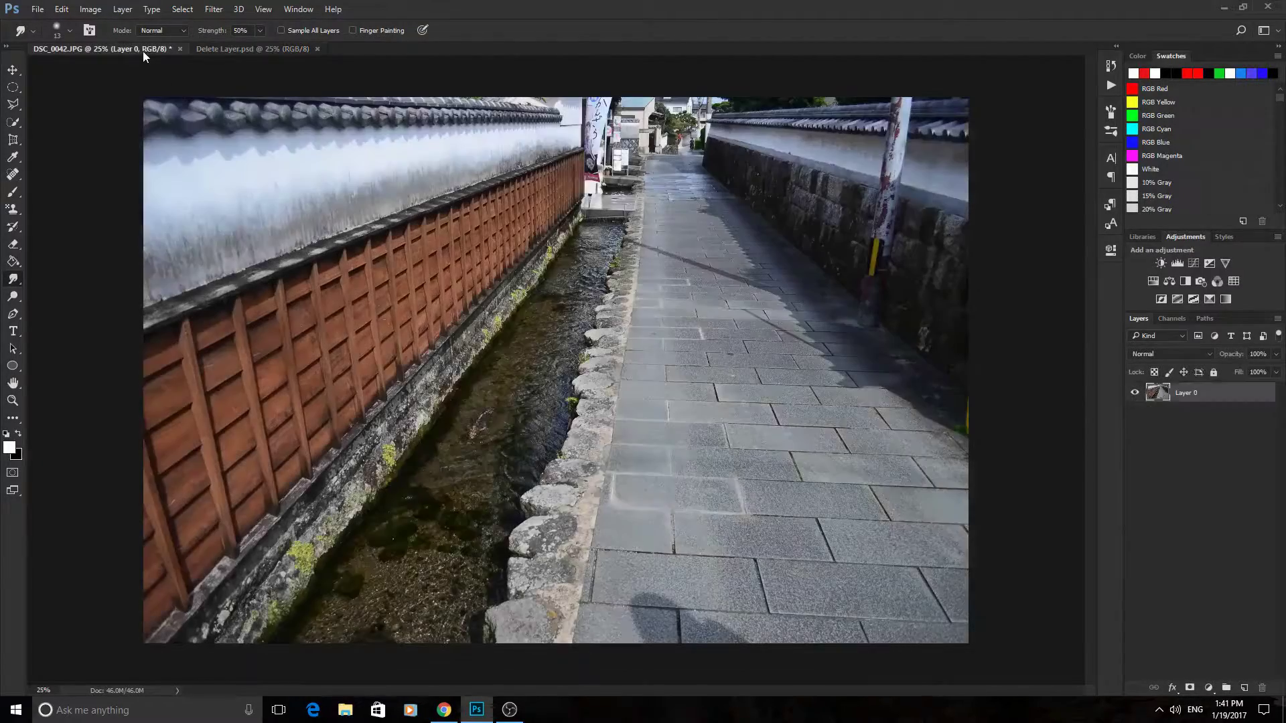
{"action": "left_click", "coordinate": [270, 48]}
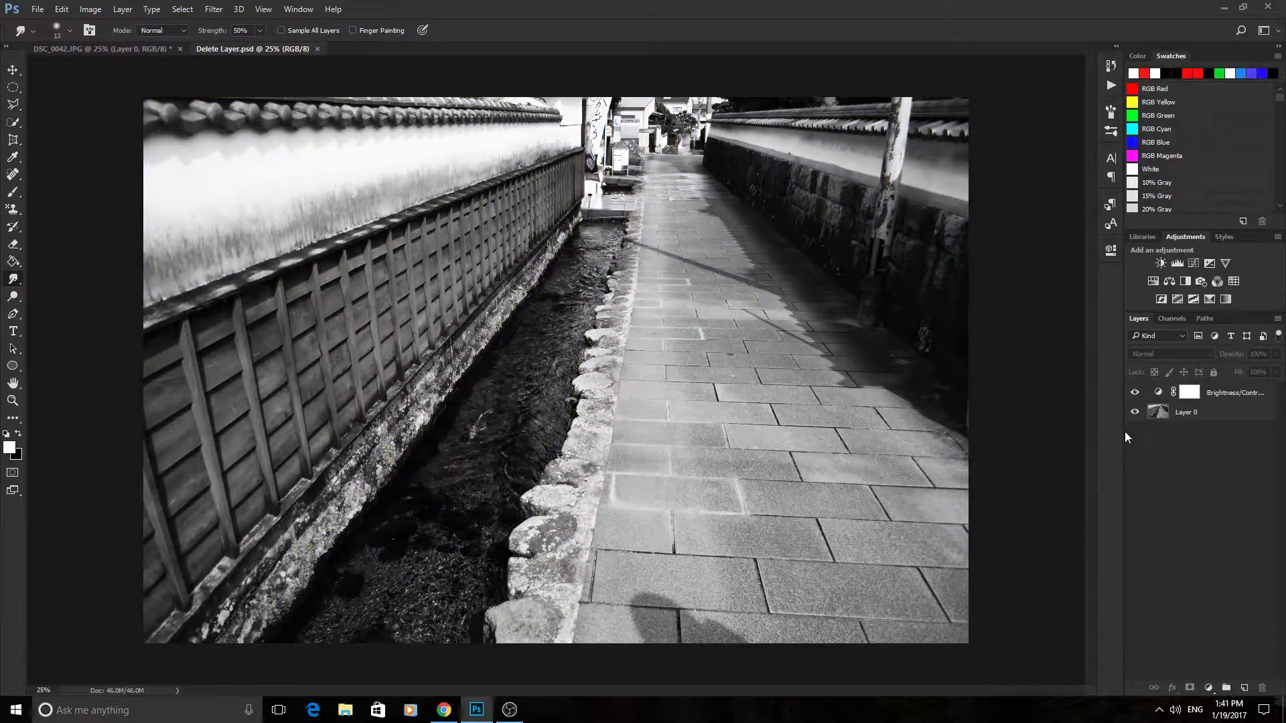
Step: Place map-japan-japanese-flag-1778355.jpg as an embedded image in the document
{"action": "left_click", "coordinate": [37, 9]}
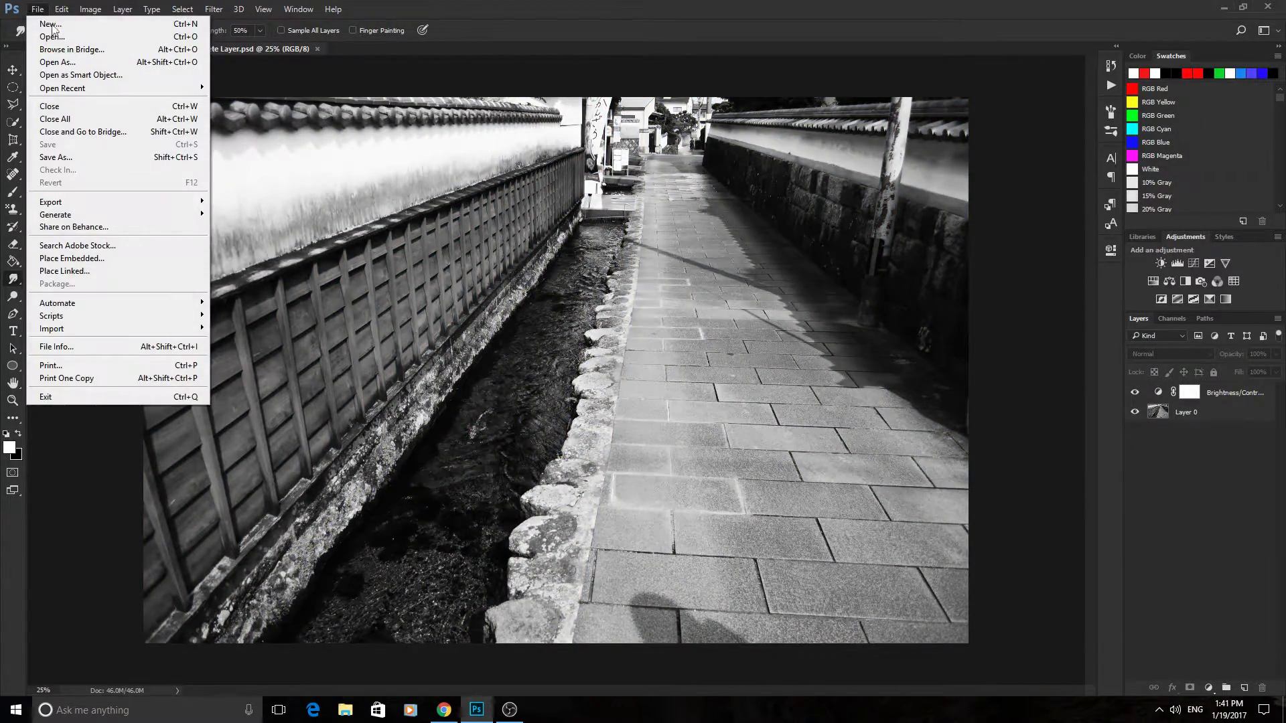
{"action": "left_click", "coordinate": [102, 258]}
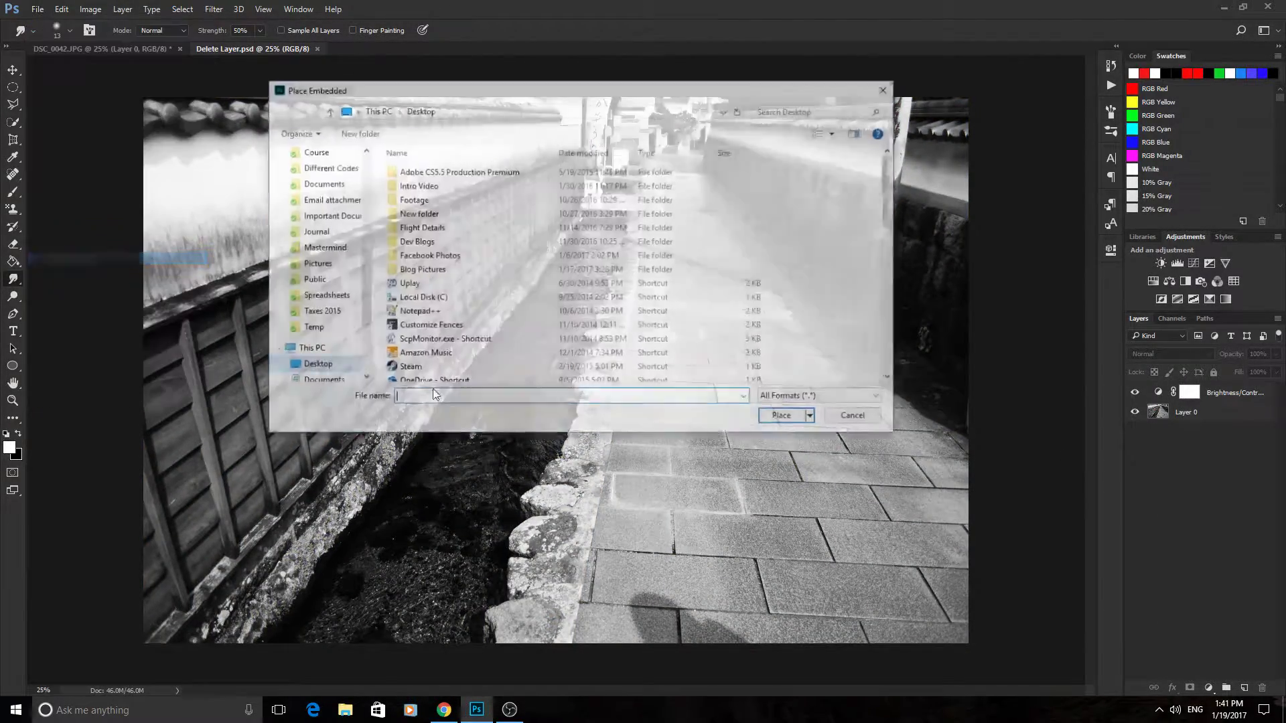
{"action": "scroll", "coordinate": [482, 302], "scroll_direction": "down", "scroll_amount": 9}
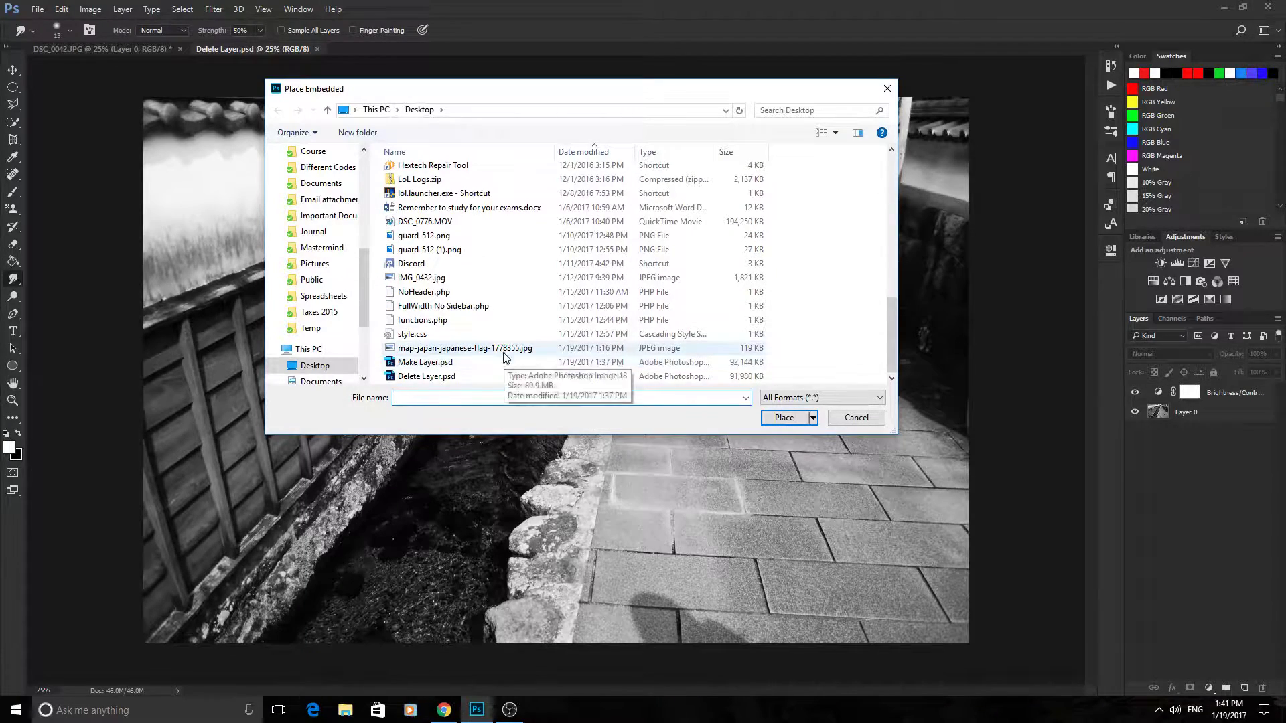
{"action": "left_click", "coordinate": [503, 350]}
{"action": "left_click", "coordinate": [783, 417]}
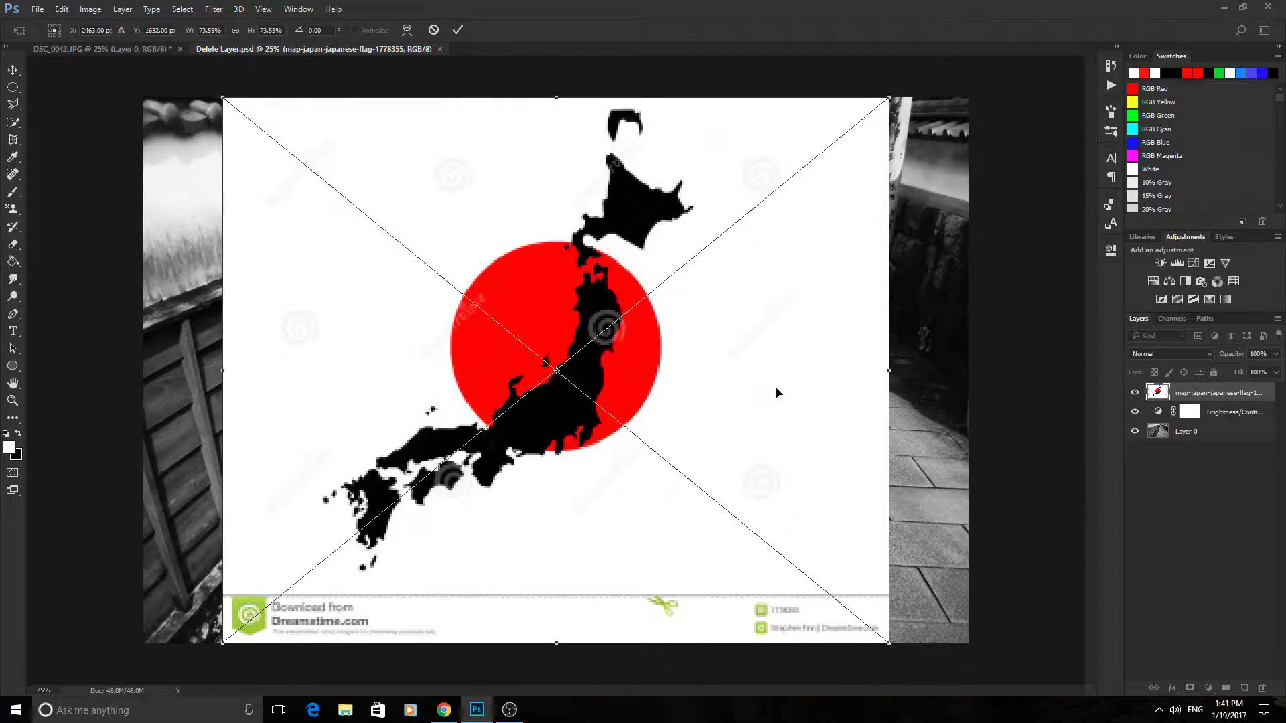
Step: Rotate the flag map about 25° and scale it to roughly 22.5%, positioned over the fence
{"action": "left_click_drag", "start_coordinate": [899, 91], "coordinate": [455, 443]}
{"action": "left_click_drag", "start_coordinate": [372, 447], "coordinate": [417, 379]}
{"action": "left_click_drag", "start_coordinate": [276, 191], "coordinate": [269, 195]}
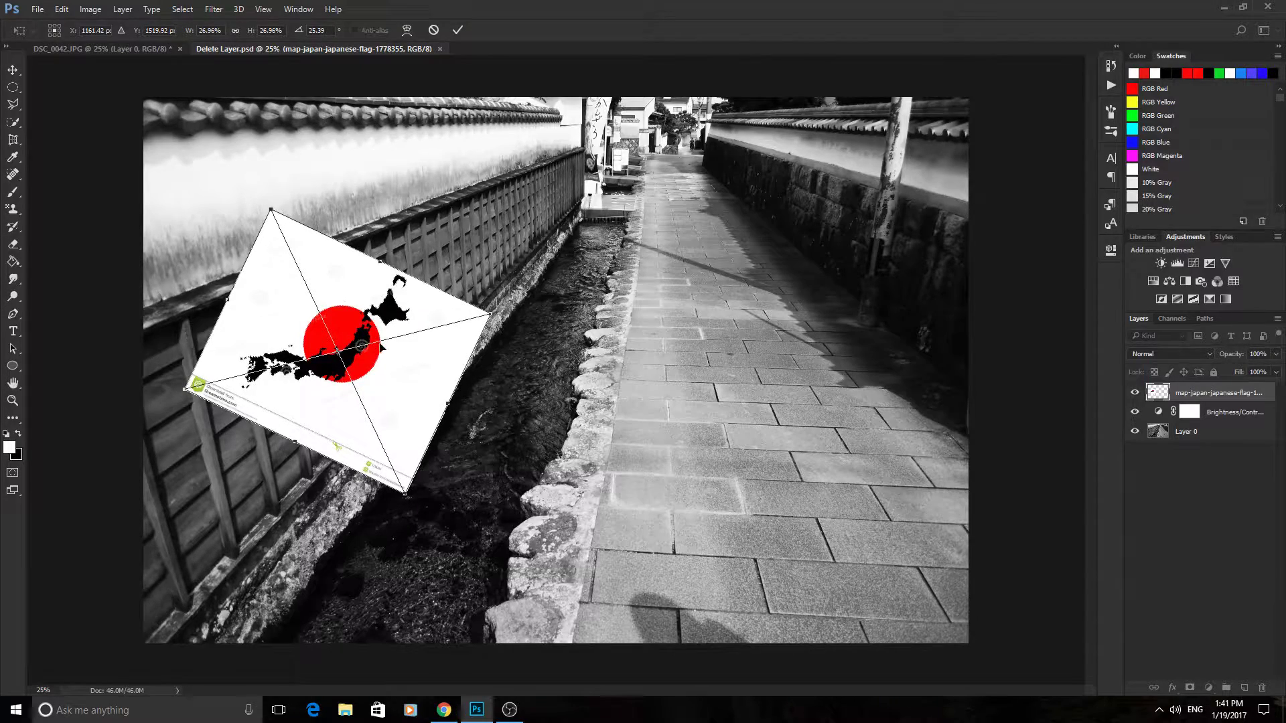
{"action": "left_click_drag", "start_coordinate": [382, 347], "coordinate": [381, 347]}
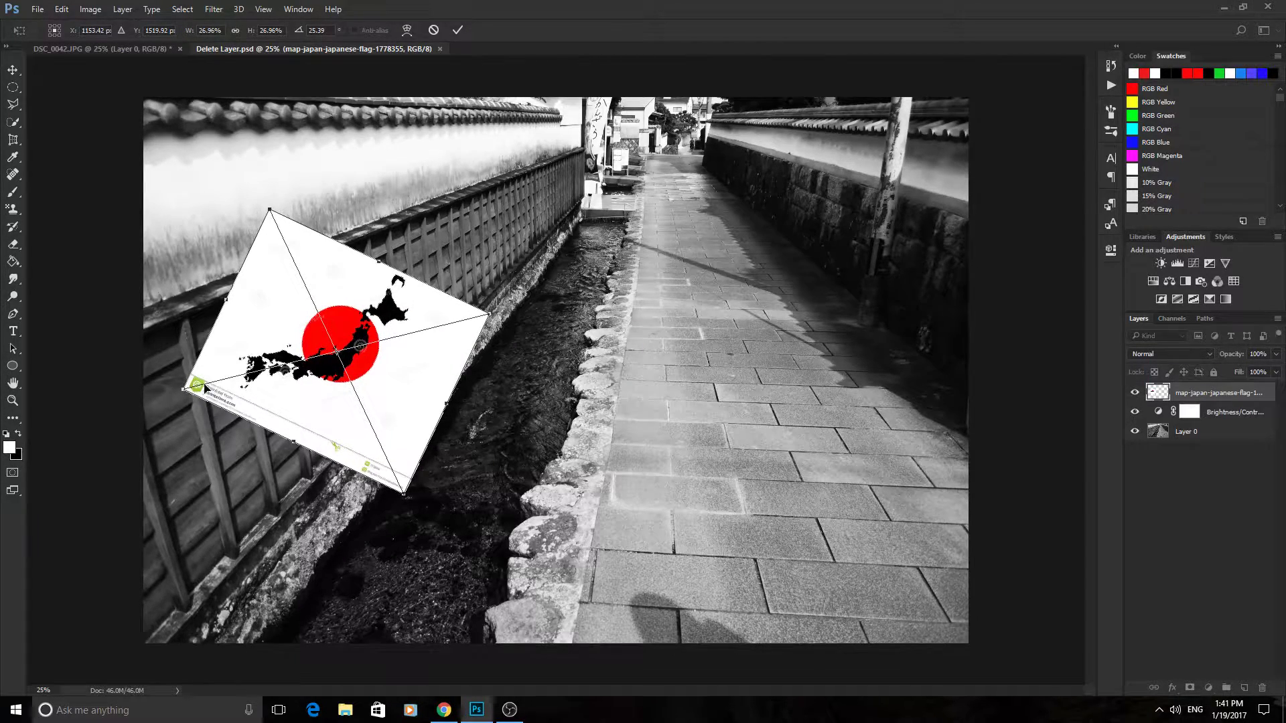
{"action": "left_click_drag", "start_coordinate": [183, 388], "coordinate": [227, 386]}
{"action": "left_click_drag", "start_coordinate": [385, 344], "coordinate": [357, 339]}
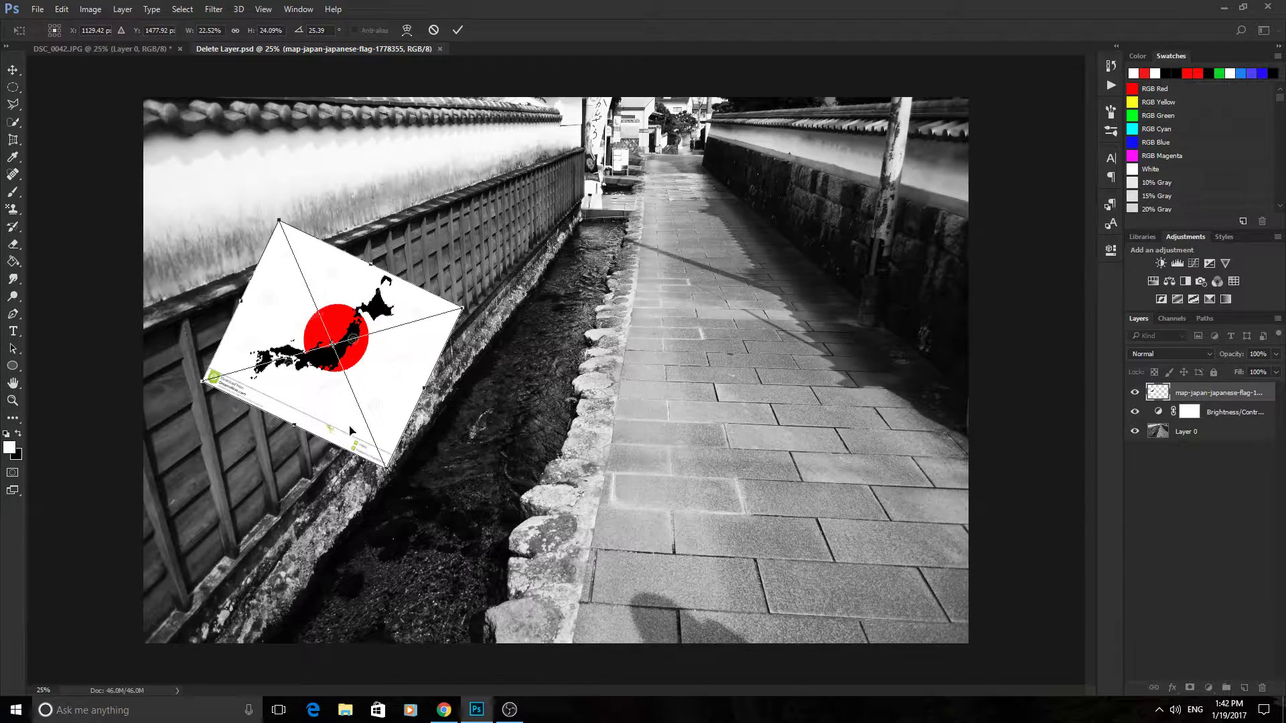
Step: Set the flag map layer to Multiply, nudge it into place, and commit the transform
{"action": "left_click", "coordinate": [1166, 346]}
{"action": "left_click", "coordinate": [1159, 386]}
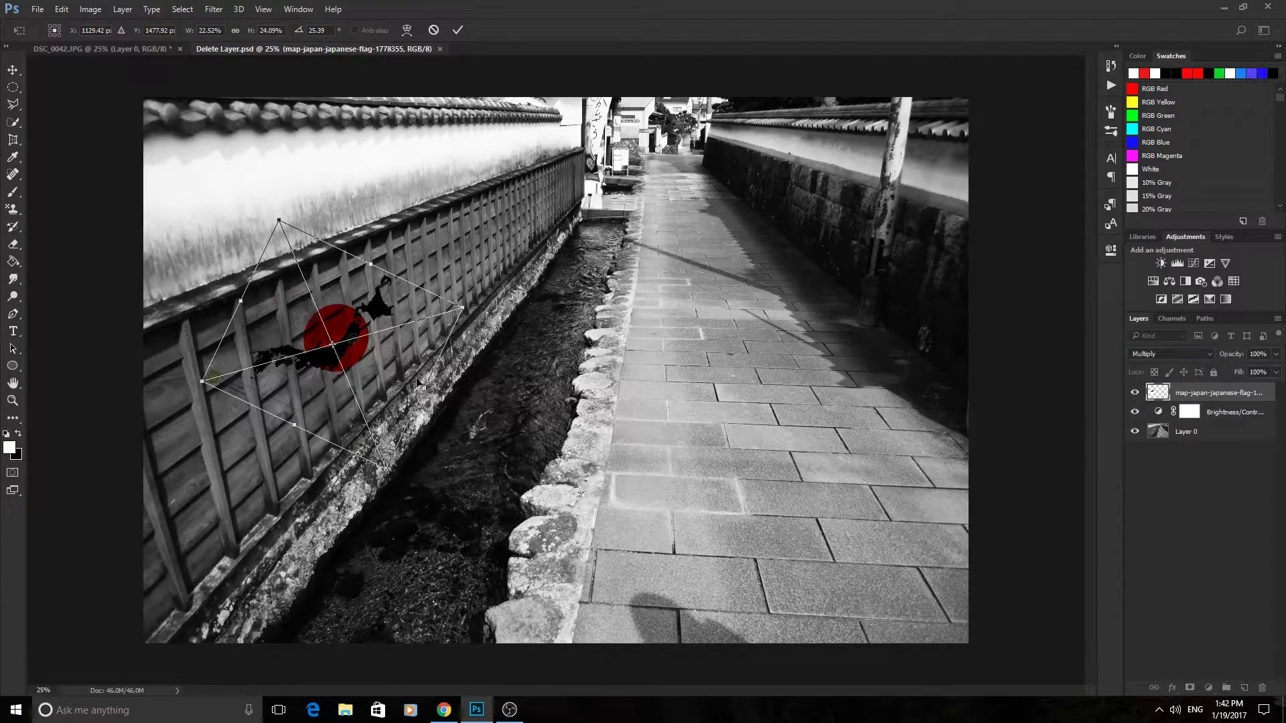
{"action": "mouse_move", "coordinate": [385, 349]}
{"action": "left_mouse_down"}
{"action": "mouse_move", "coordinate": [386, 332]}
{"action": "mouse_move", "coordinate": [396, 353]}
{"action": "left_mouse_up"}
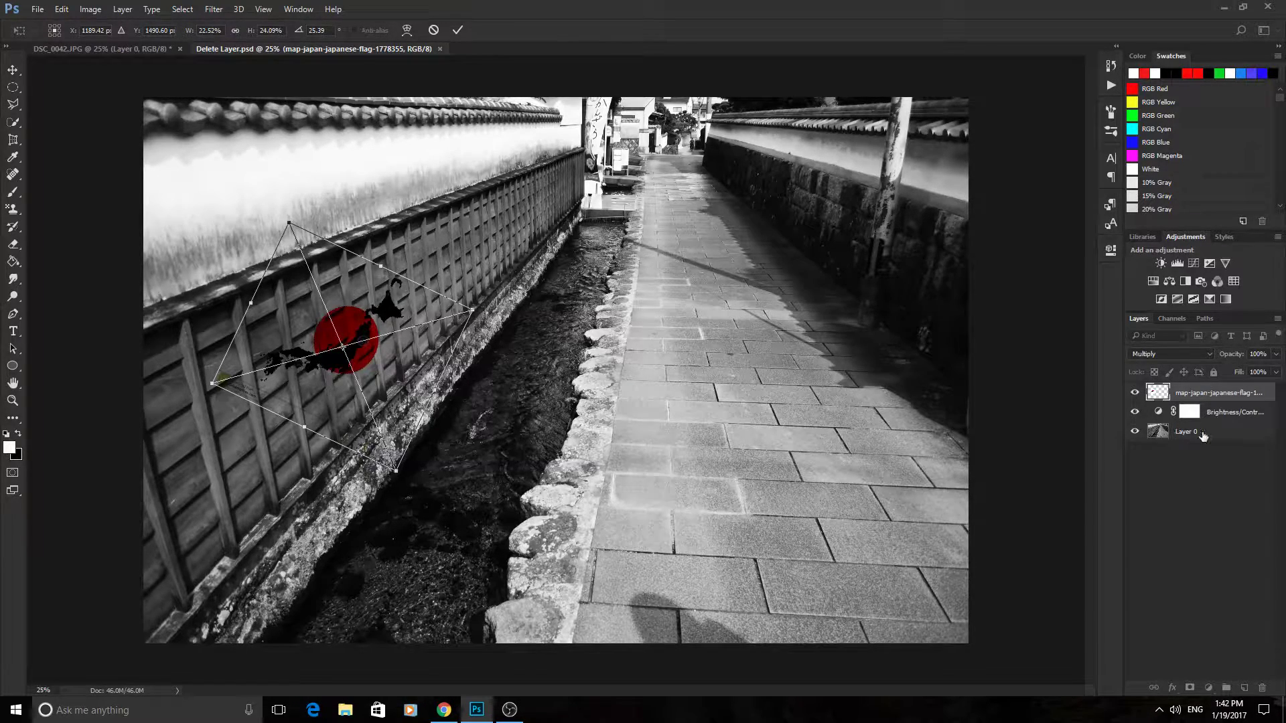
{"action": "key", "text": "Return"}
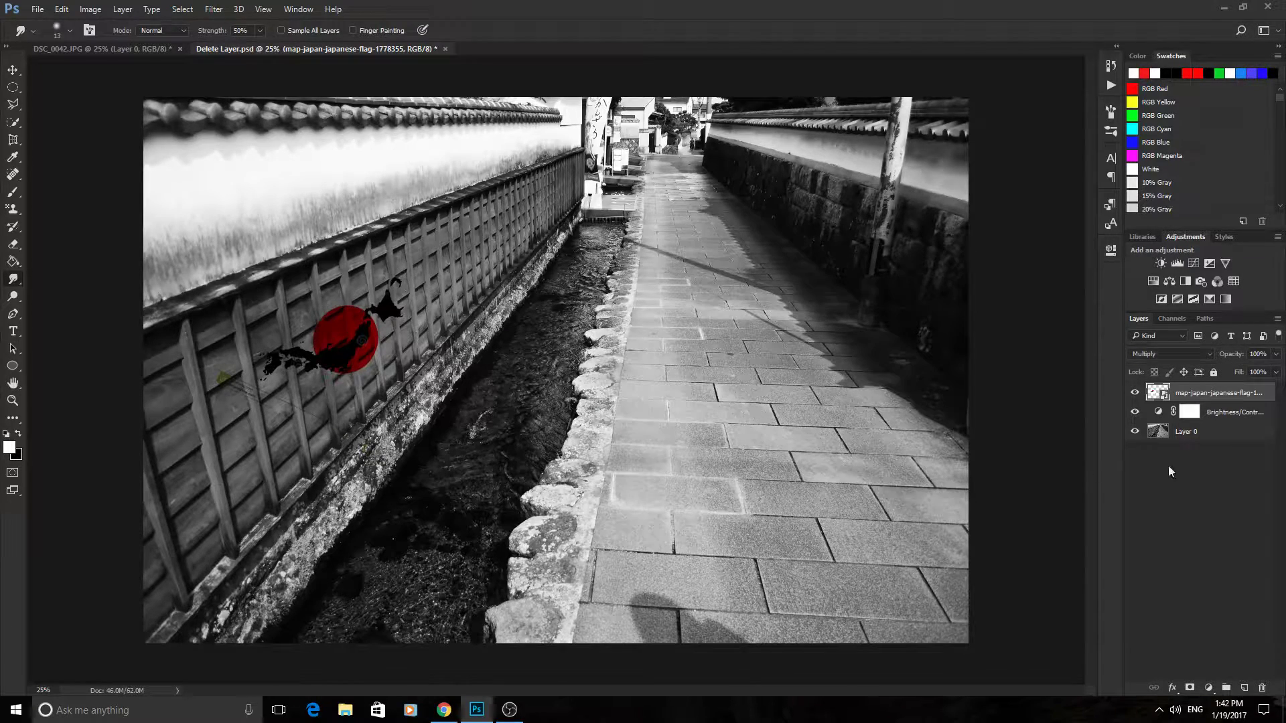
Step: Delete the Layer 0 street photo and export the remaining flag map as Delete Layer.jpg to the desktop
{"action": "left_click", "coordinate": [1209, 434]}
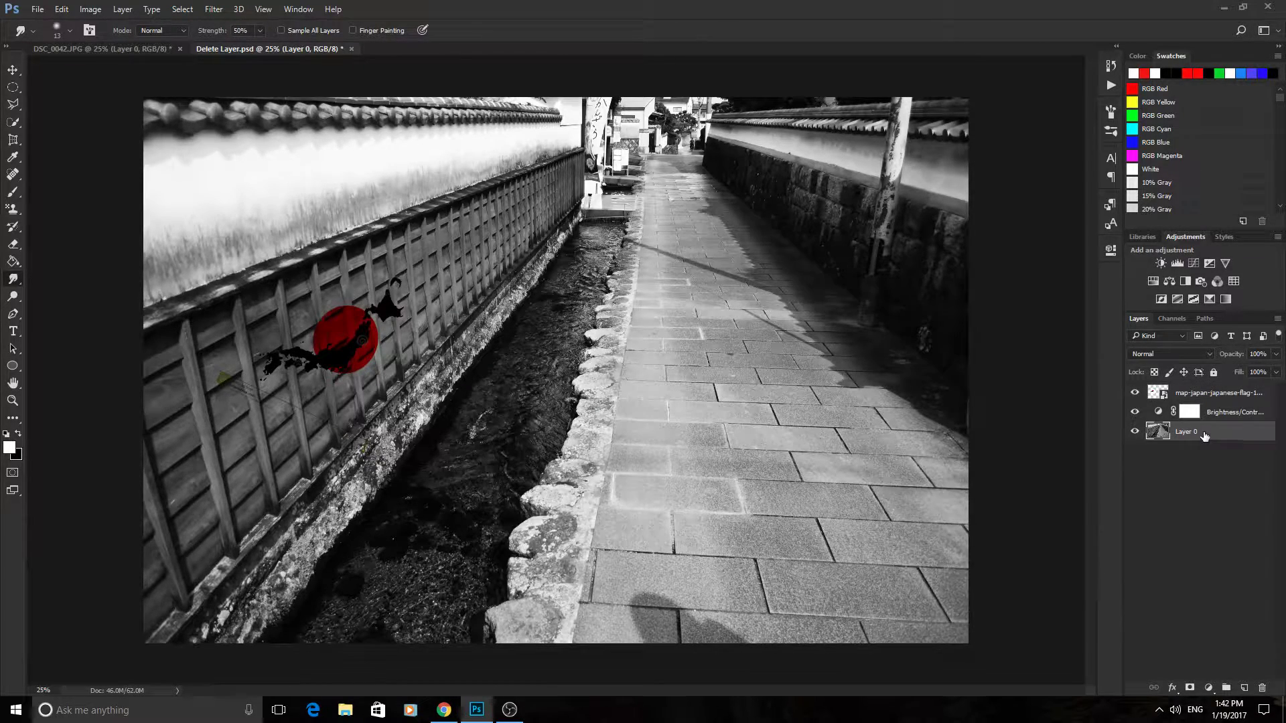
{"action": "left_click_drag", "start_coordinate": [1205, 436], "coordinate": [1262, 689]}
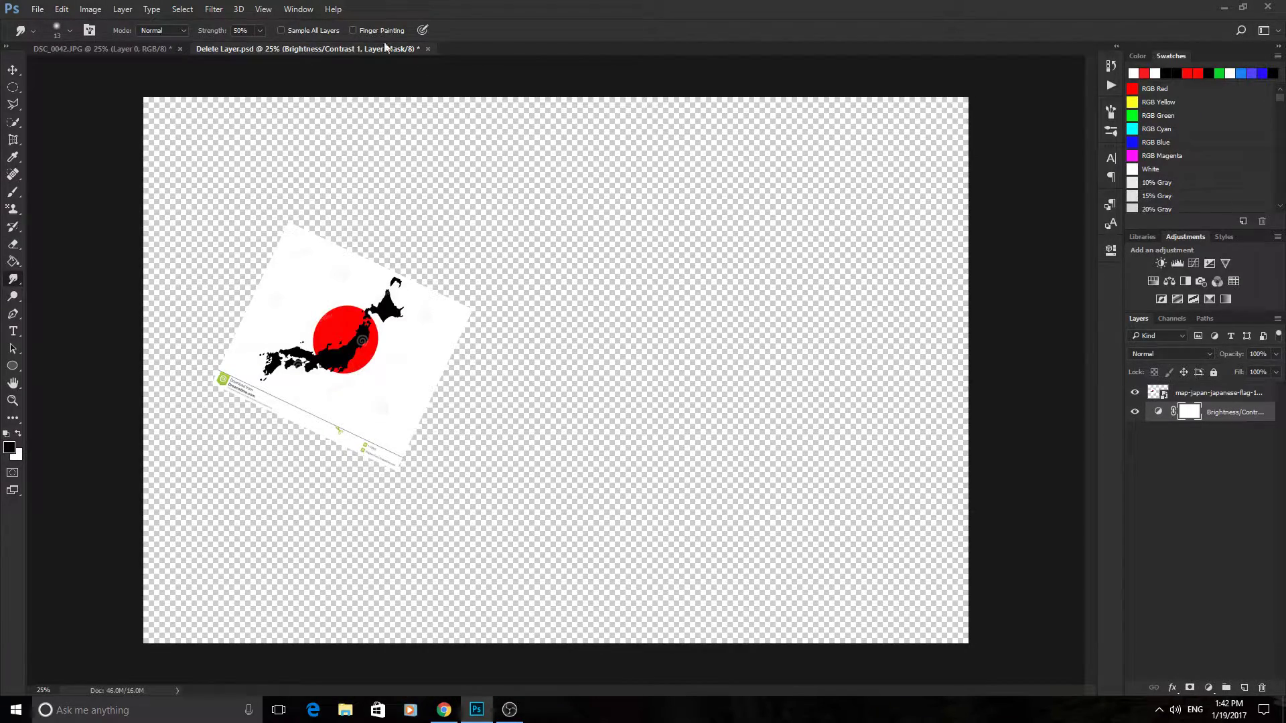
{"action": "left_click", "coordinate": [42, 9]}
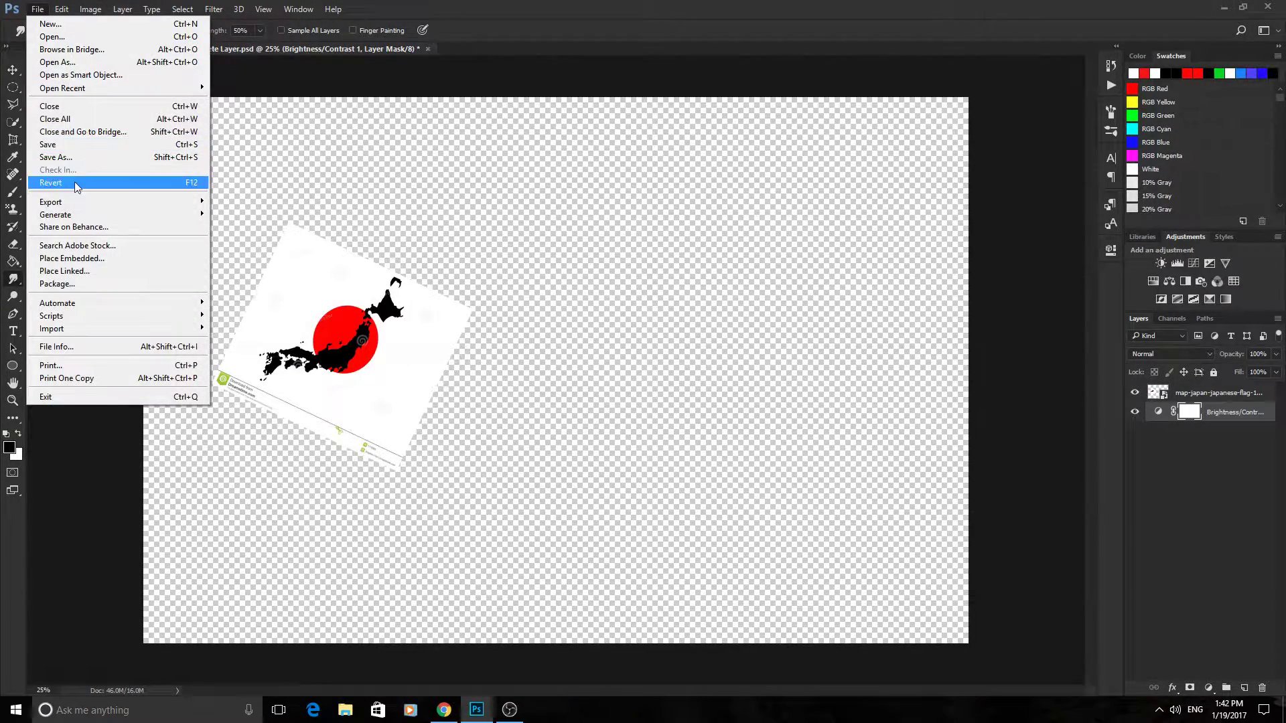
{"action": "mouse_move", "coordinate": [75, 201]}
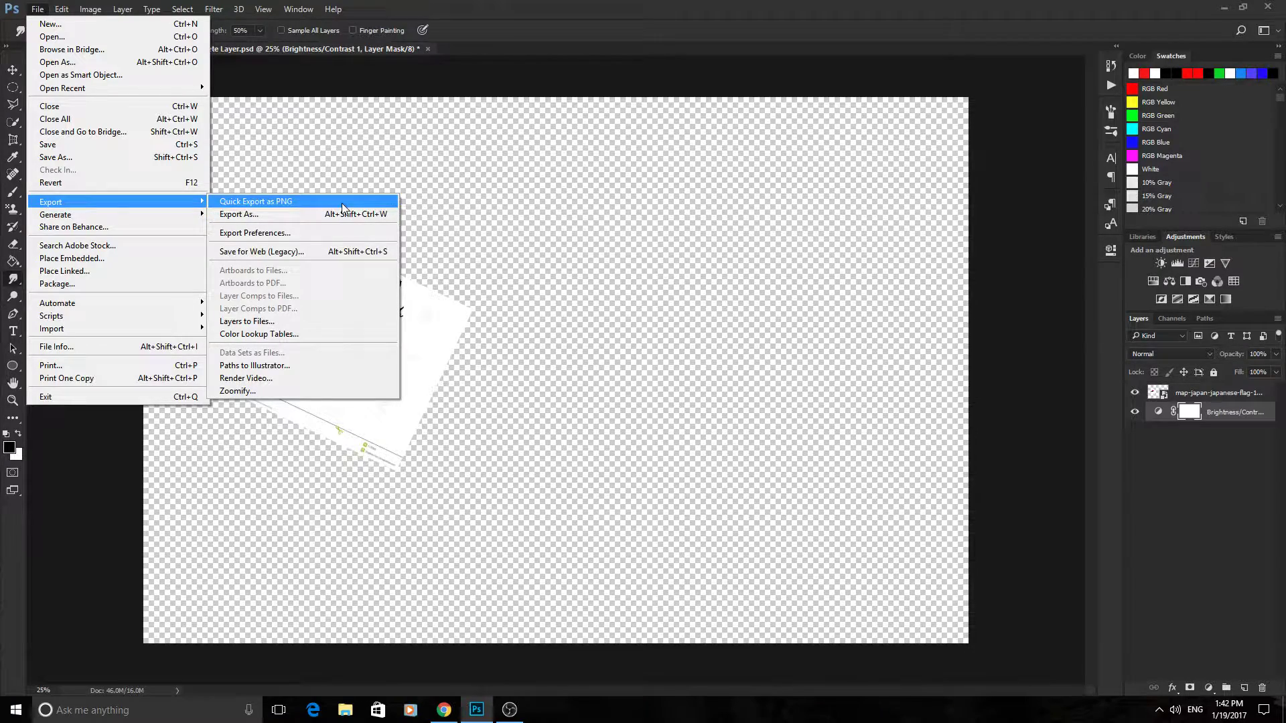
{"action": "left_click", "coordinate": [339, 212]}
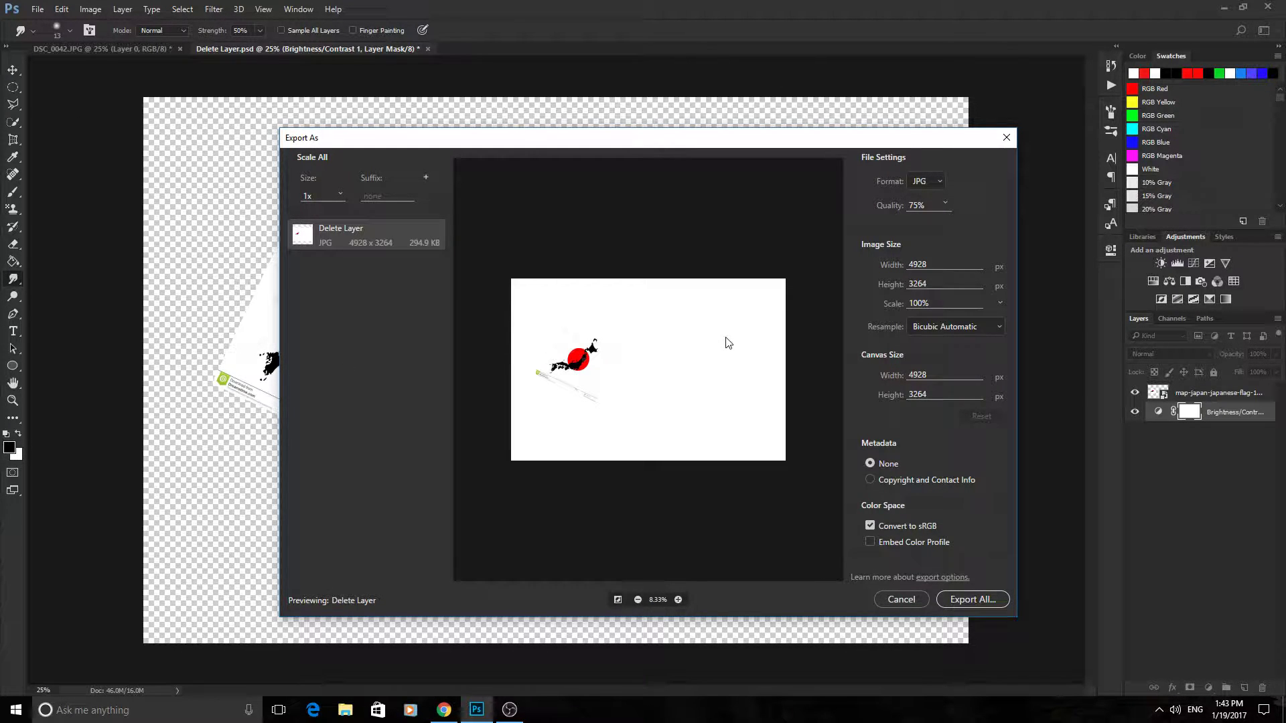
{"action": "left_click", "coordinate": [971, 600]}
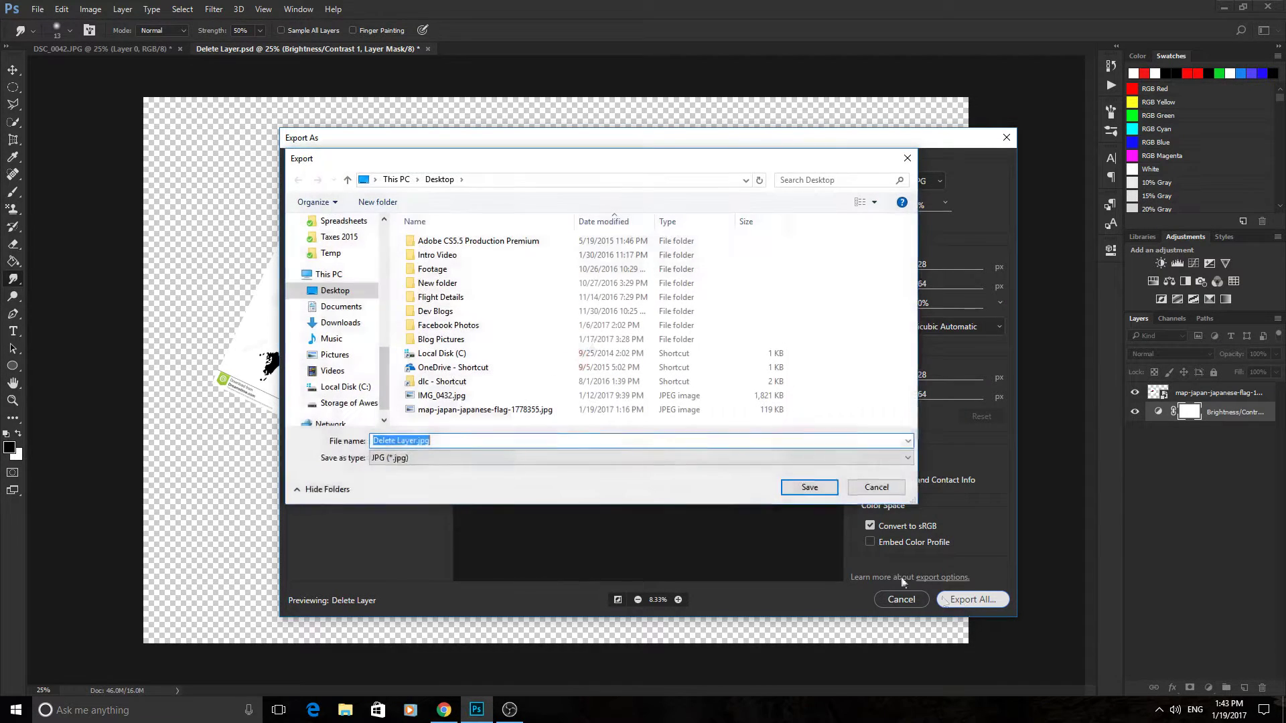
{"action": "left_click", "coordinate": [806, 496]}
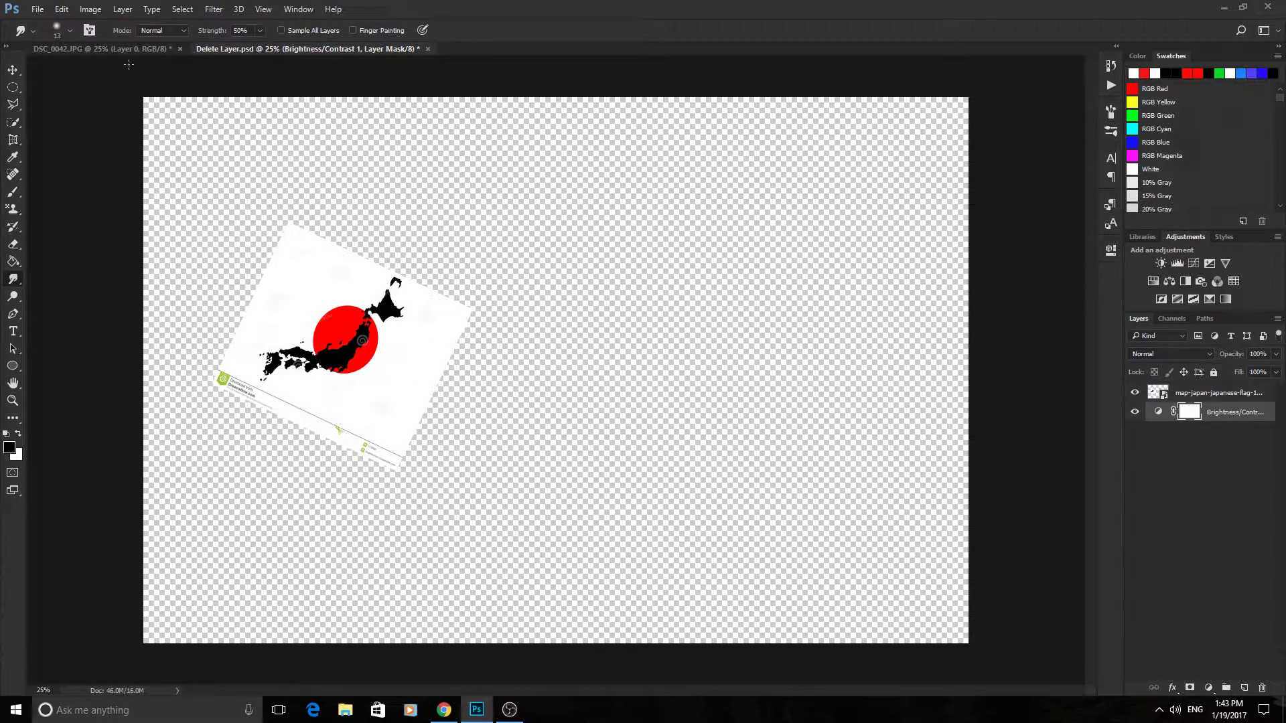
Step: Place Delete Layer.jpg into the colour DSC_0042.JPG photo and set its blend mode to Multiply
{"action": "left_click", "coordinate": [119, 50]}
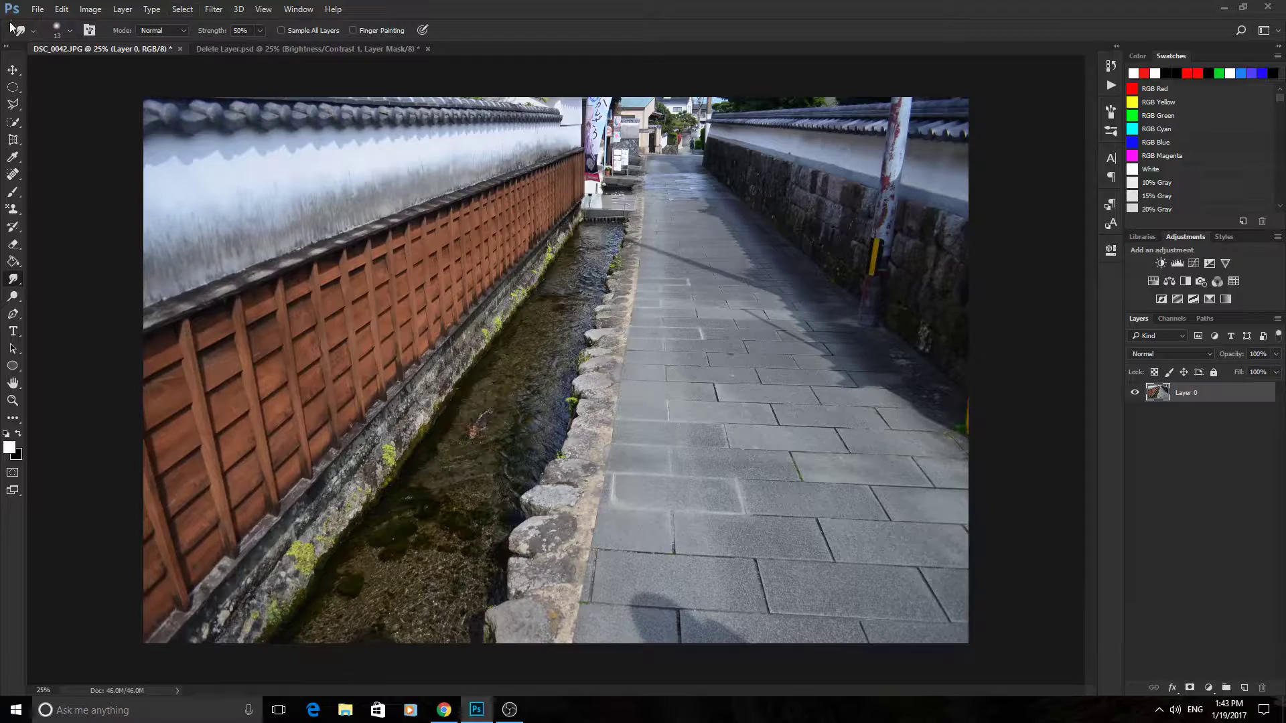
{"action": "left_click", "coordinate": [34, 9]}
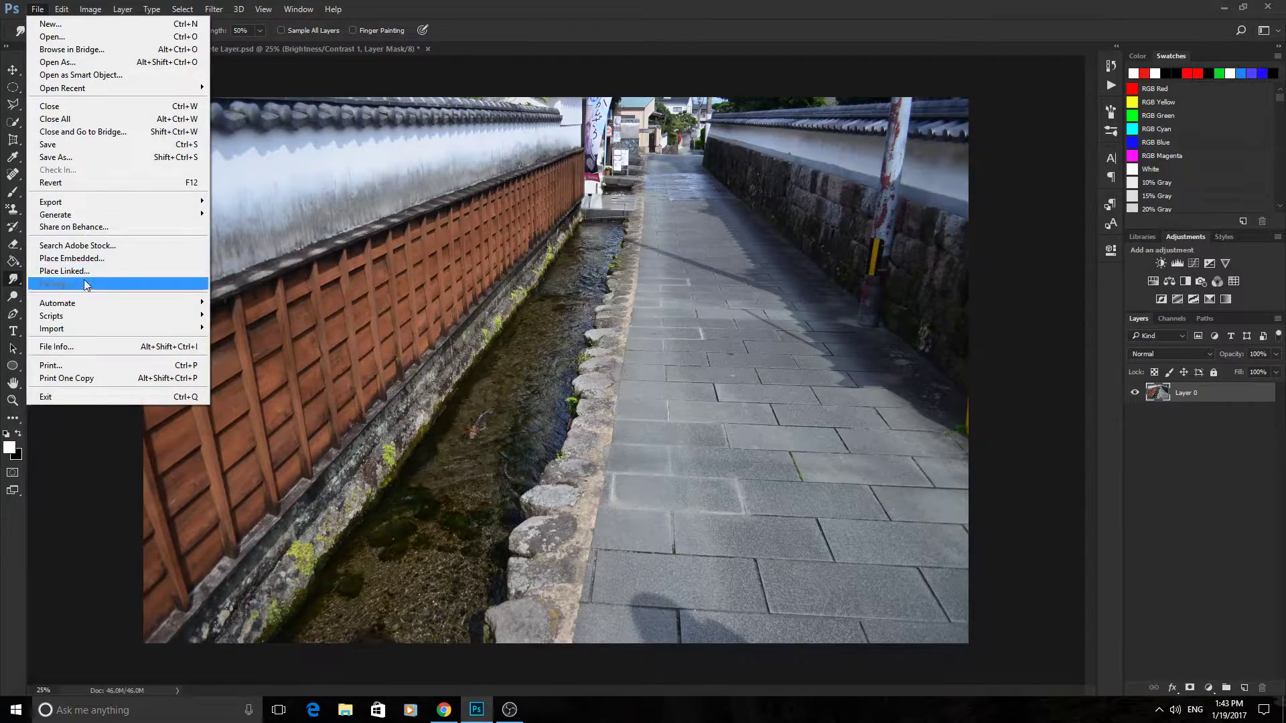
{"action": "left_click", "coordinate": [83, 260]}
{"action": "scroll", "coordinate": [440, 323], "scroll_direction": "down", "scroll_amount": 10}
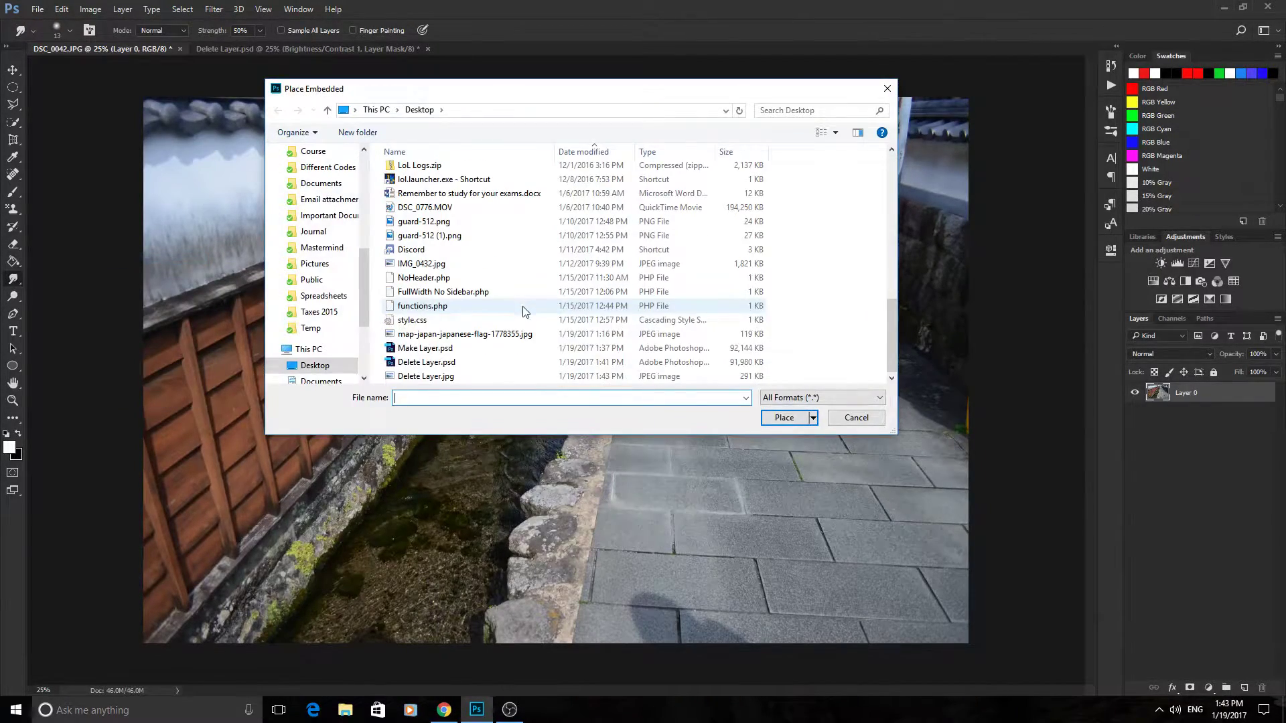
{"action": "left_click", "coordinate": [463, 382]}
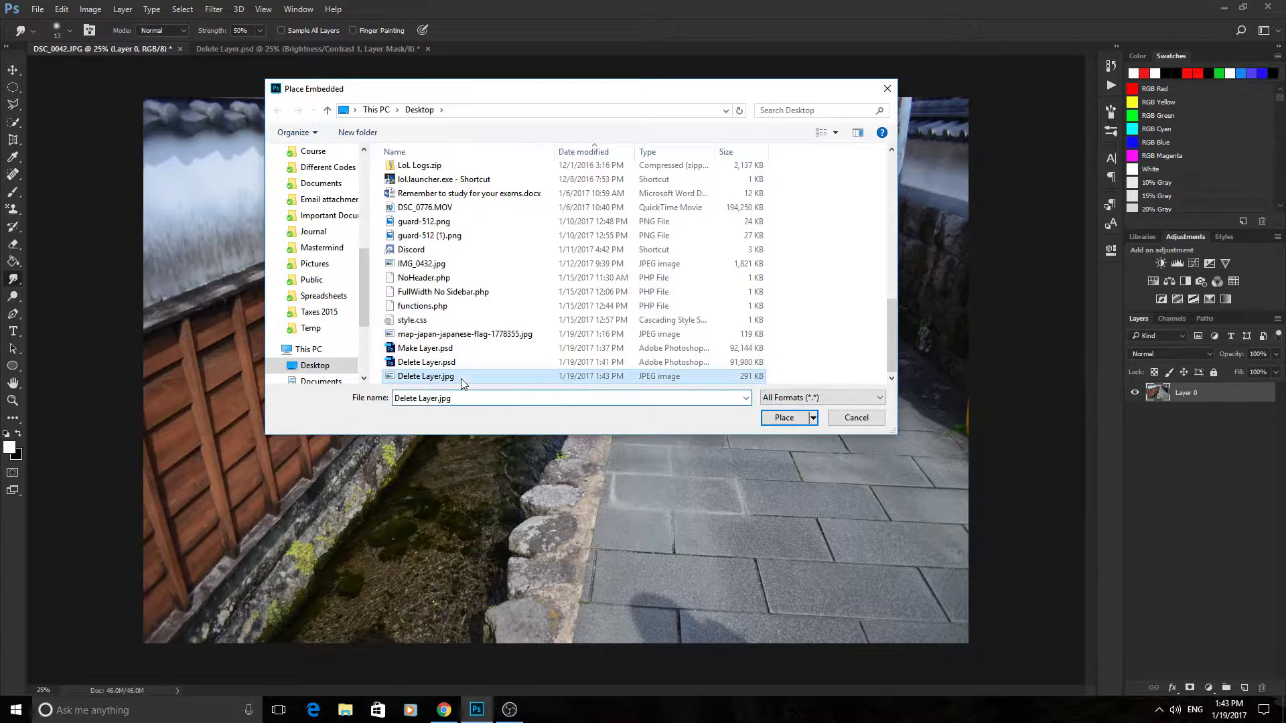
{"action": "left_click", "coordinate": [783, 420]}
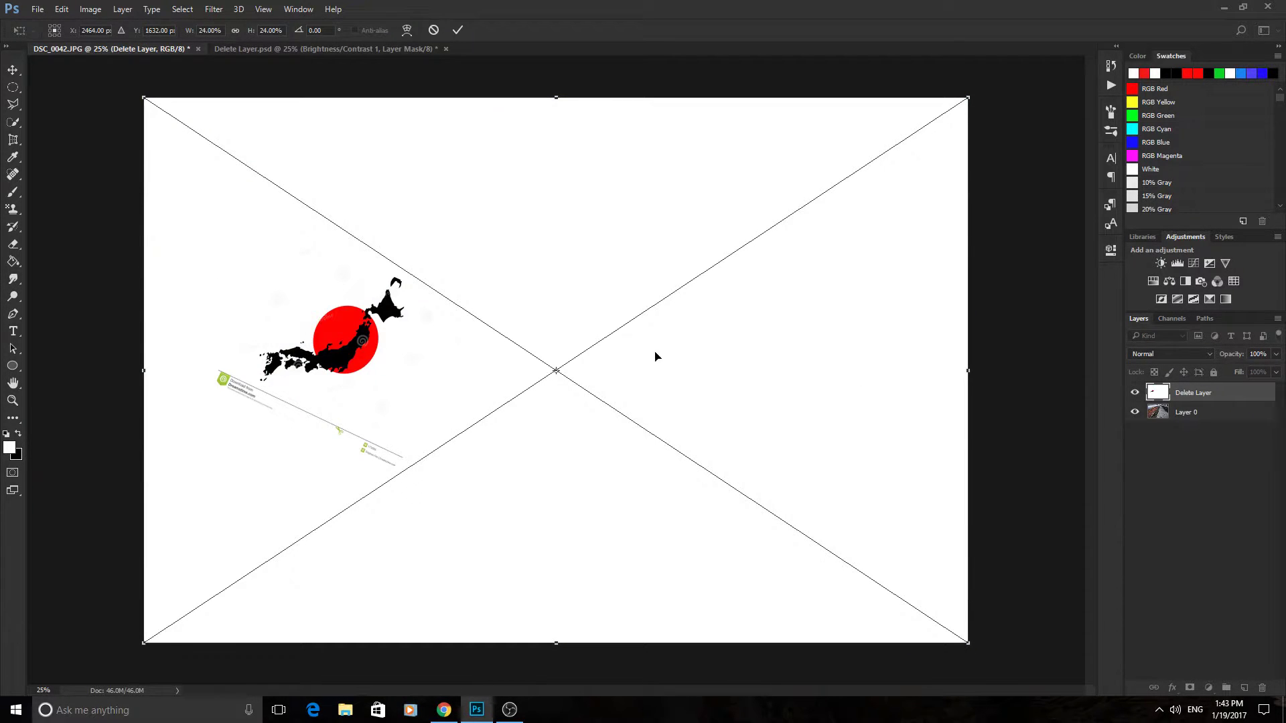
{"action": "left_click", "coordinate": [1182, 355]}
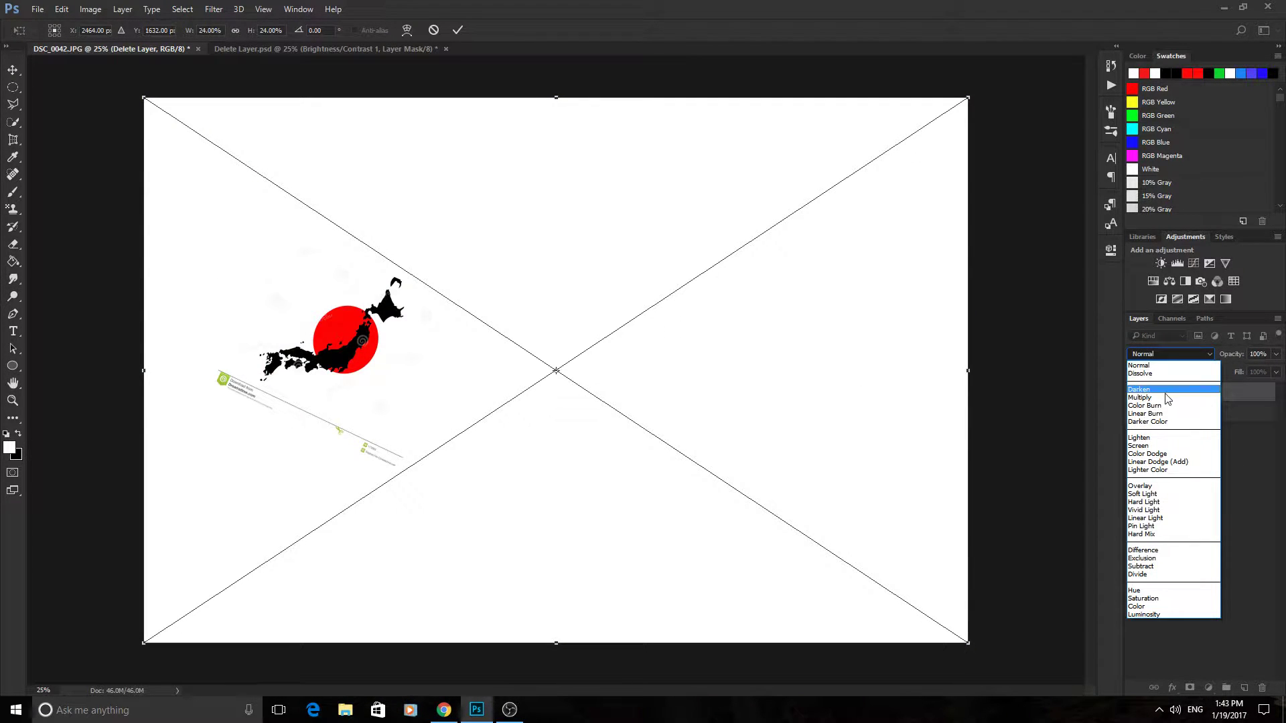
{"action": "left_click", "coordinate": [1167, 398]}
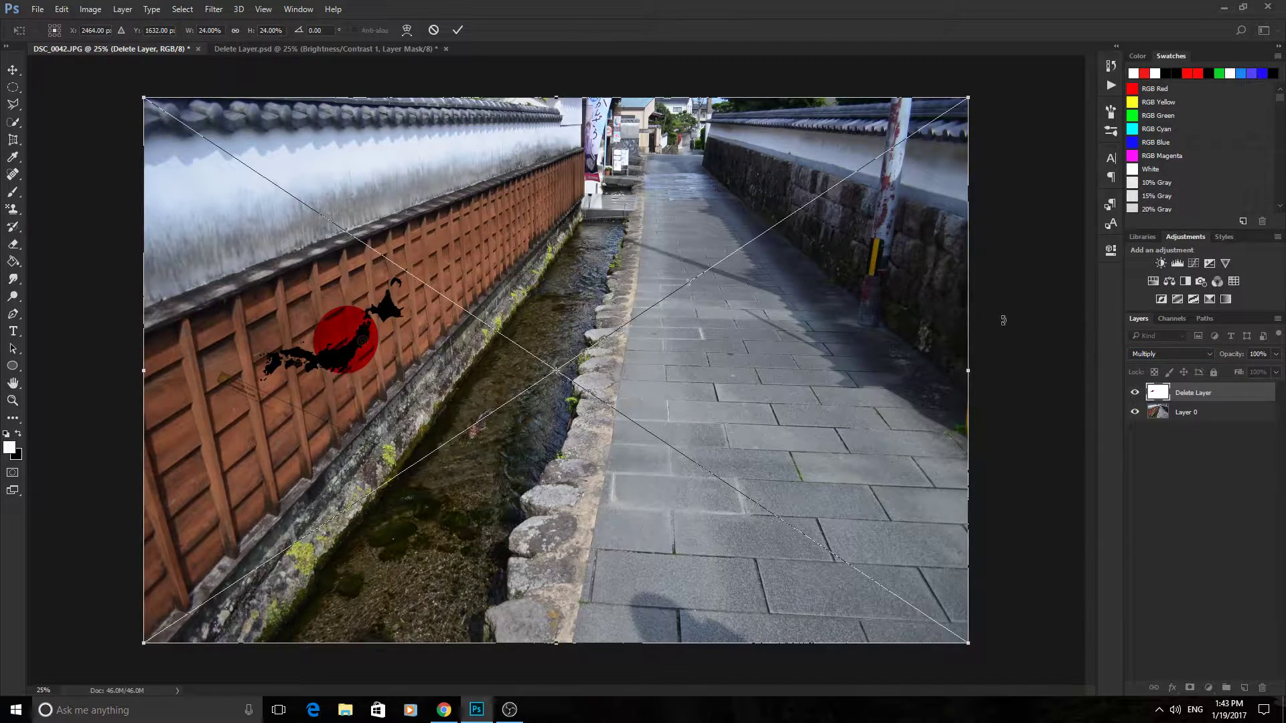
Step: Commit the flag map, then apply Distort > Displace with default settings, mapping to Delete Layer.psd
{"action": "right_click", "coordinate": [238, 12]}
{"action": "left_click", "coordinate": [1025, 383]}
{"action": "key", "text": "Return"}
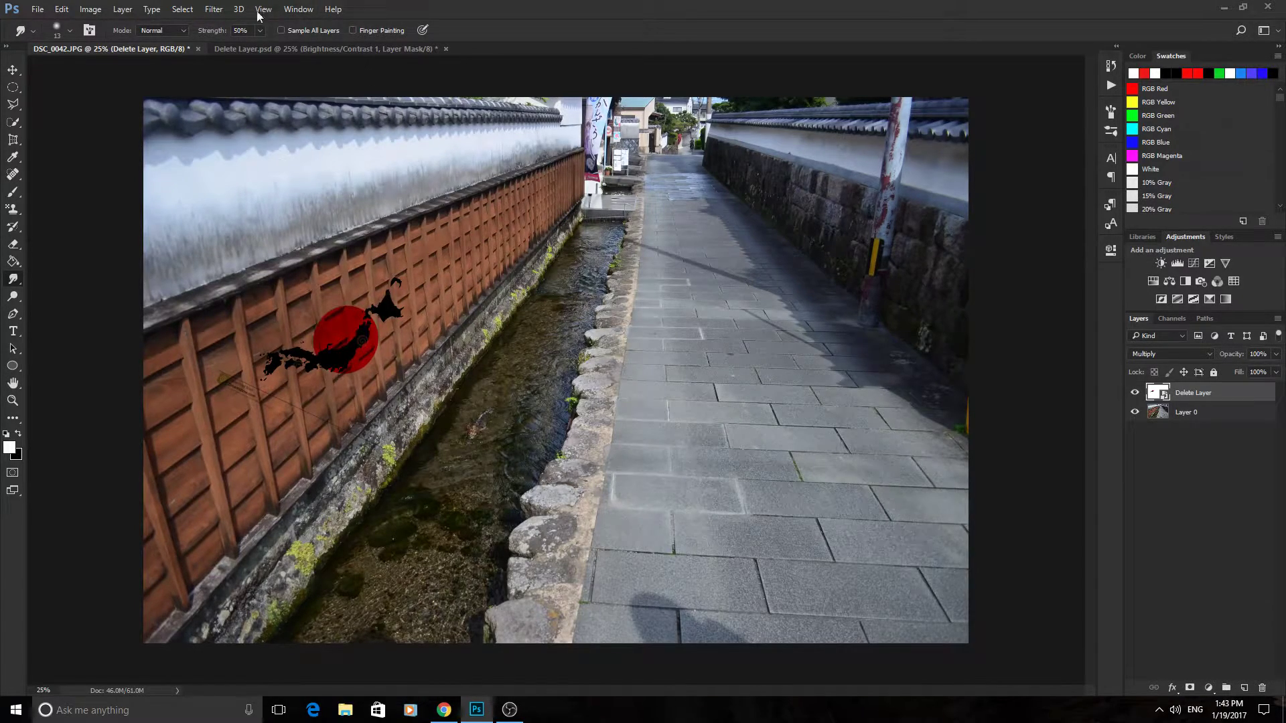
{"action": "left_click", "coordinate": [201, 14]}
{"action": "mouse_move", "coordinate": [288, 207]}
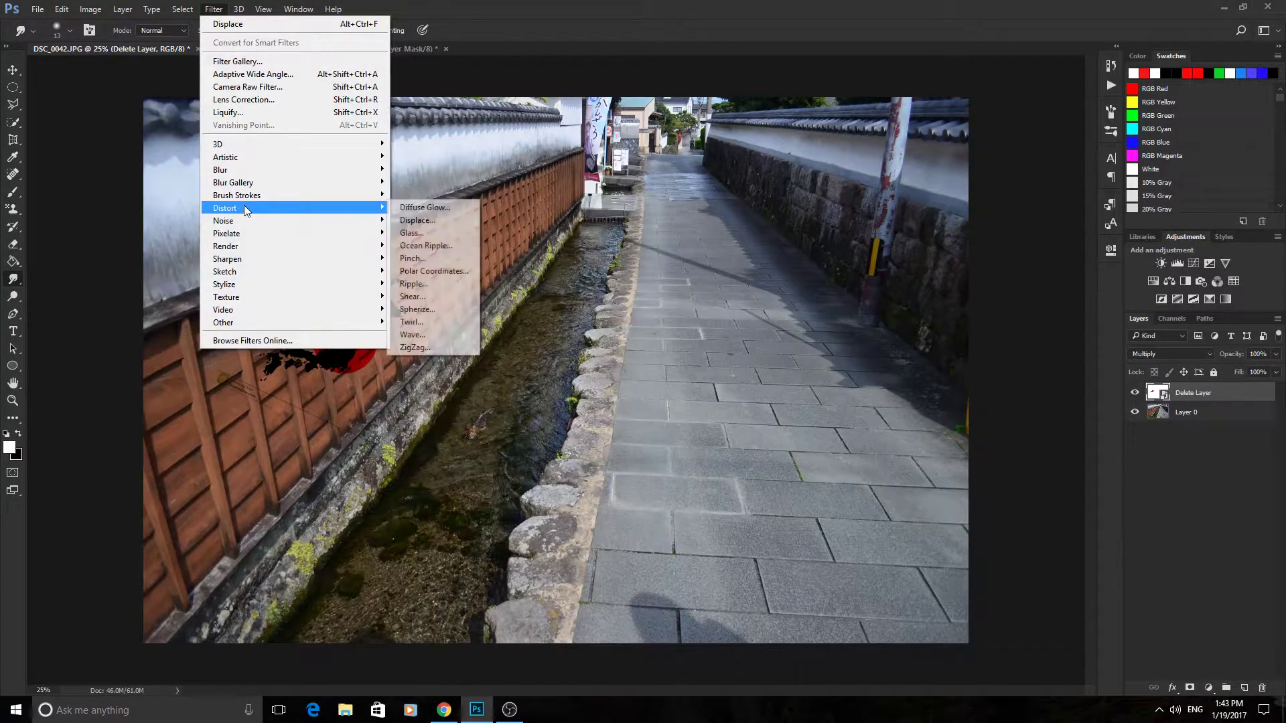
{"action": "left_click", "coordinate": [457, 221]}
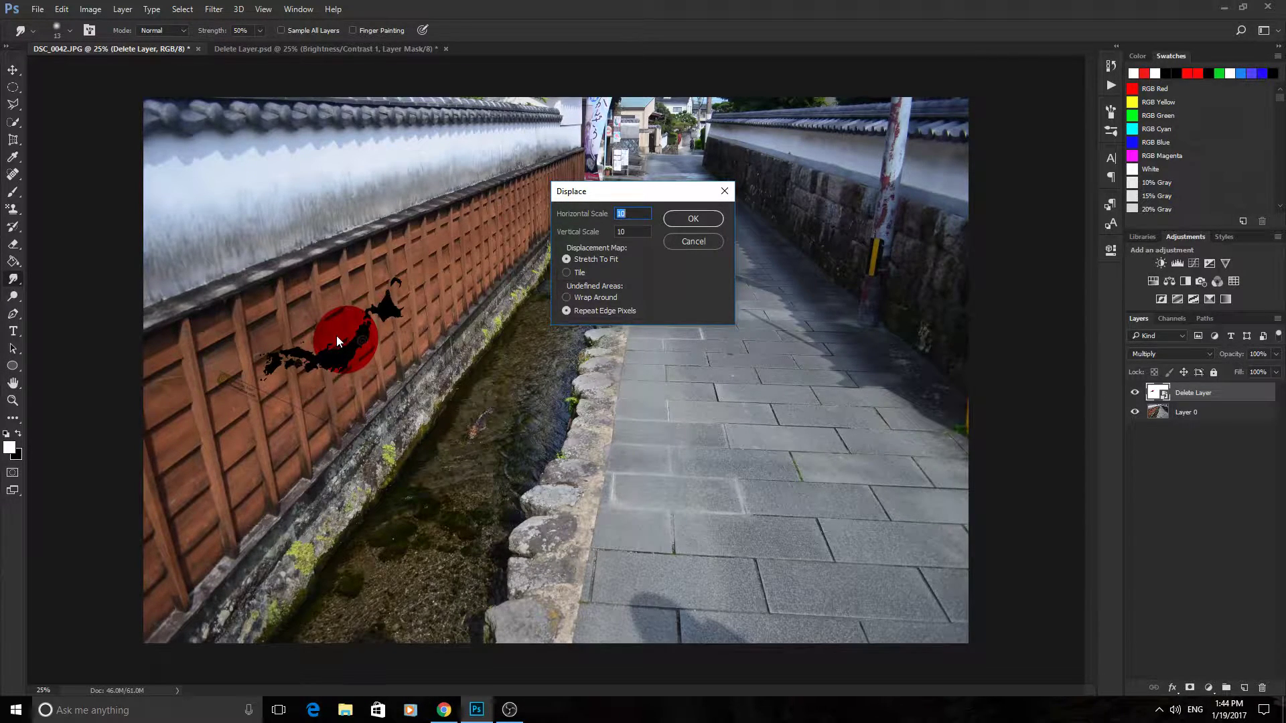
{"action": "left_click", "coordinate": [706, 219]}
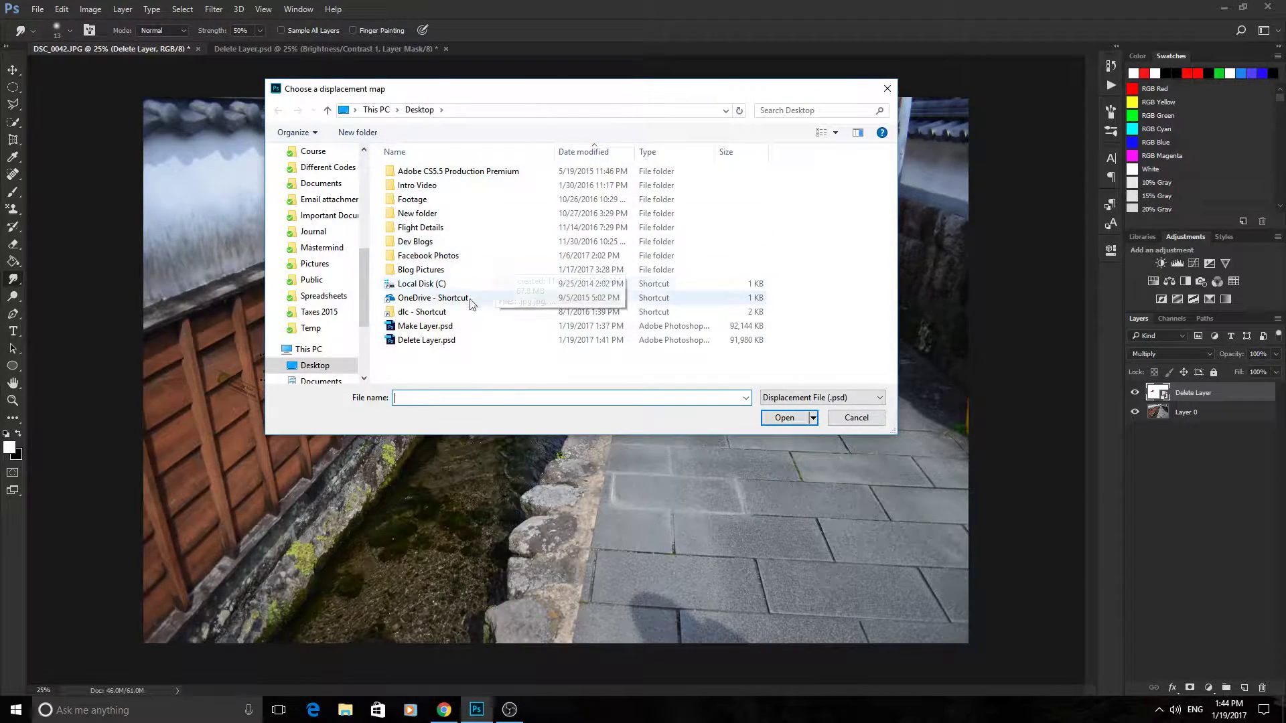
{"action": "left_click", "coordinate": [432, 341]}
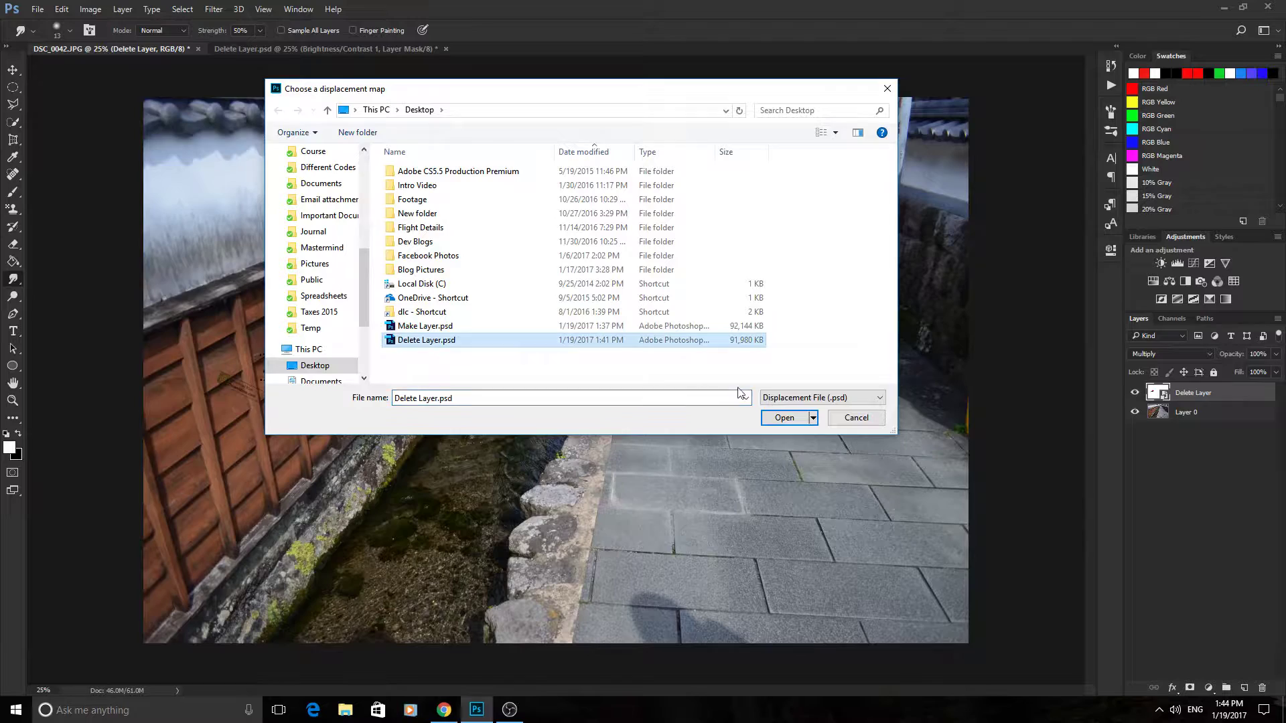
{"action": "left_click", "coordinate": [784, 418]}
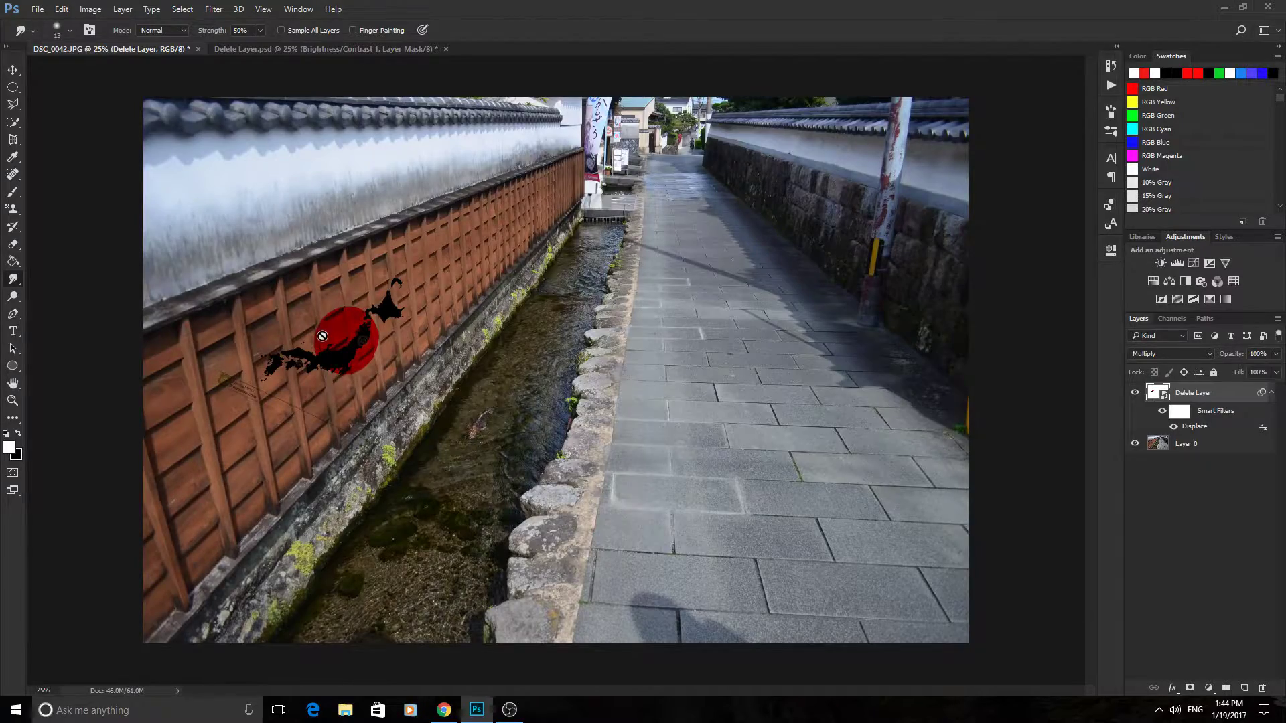
Step: Zoom in to about 104% on the flag map's red circle on the fence
{"action": "scroll", "coordinate": [314, 320], "scroll_direction": "up", "scroll_amount": 5}
{"action": "scroll", "coordinate": [312, 316], "scroll_direction": "up", "scroll_amount": 3}
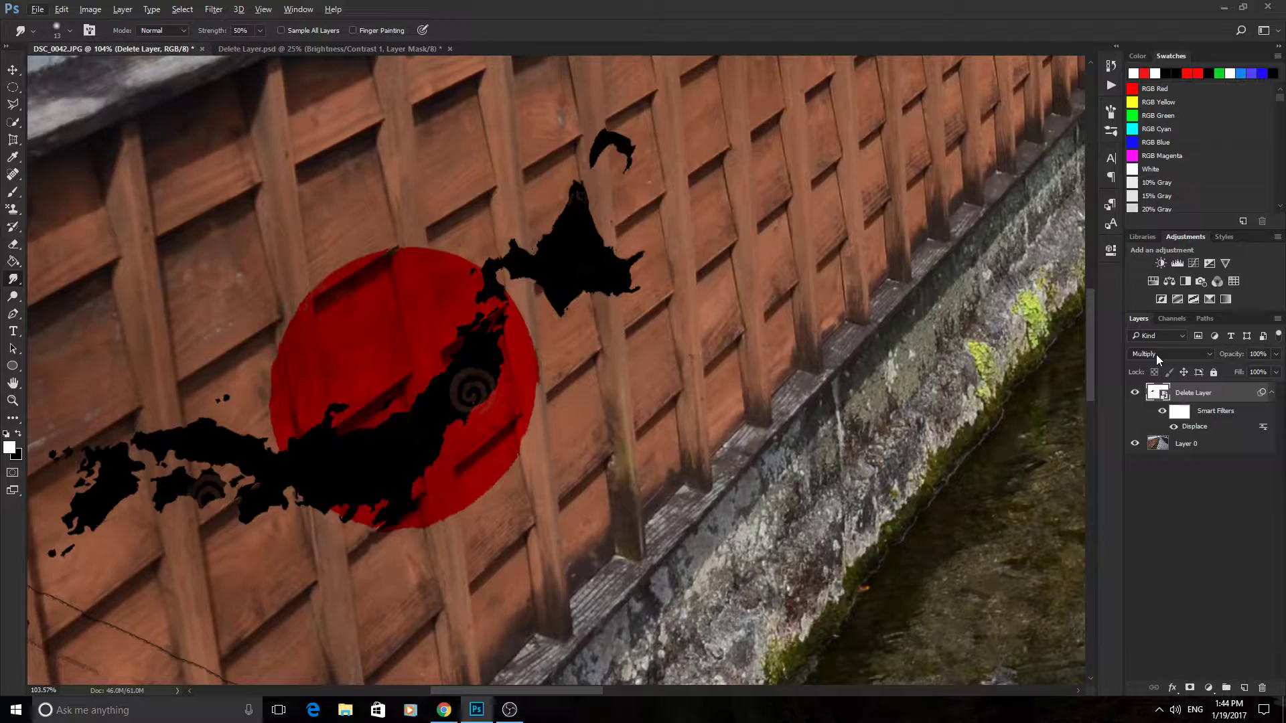
Step: Try Color Burn, then switch the flag layer to Darker Color, keeping it a smart object
{"action": "left_click", "coordinate": [1156, 355]}
{"action": "left_click", "coordinate": [1168, 405]}
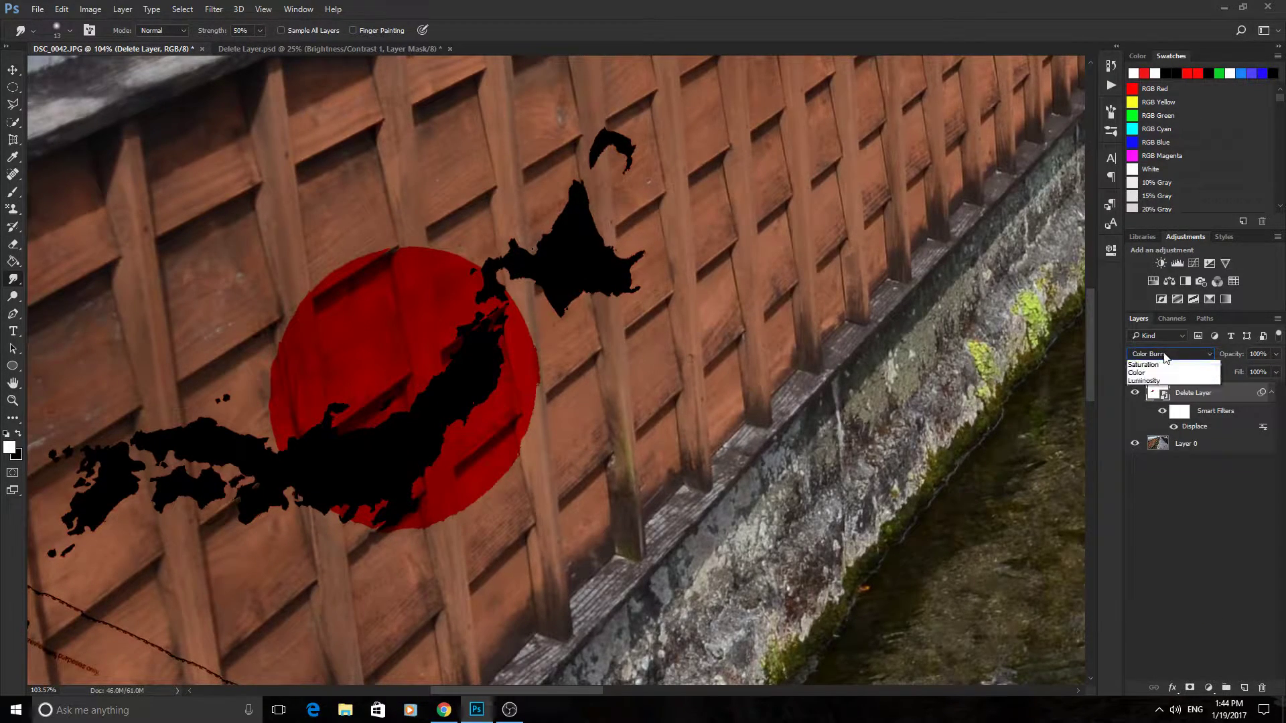
{"action": "left_click", "coordinate": [1160, 360]}
{"action": "left_click", "coordinate": [1161, 422]}
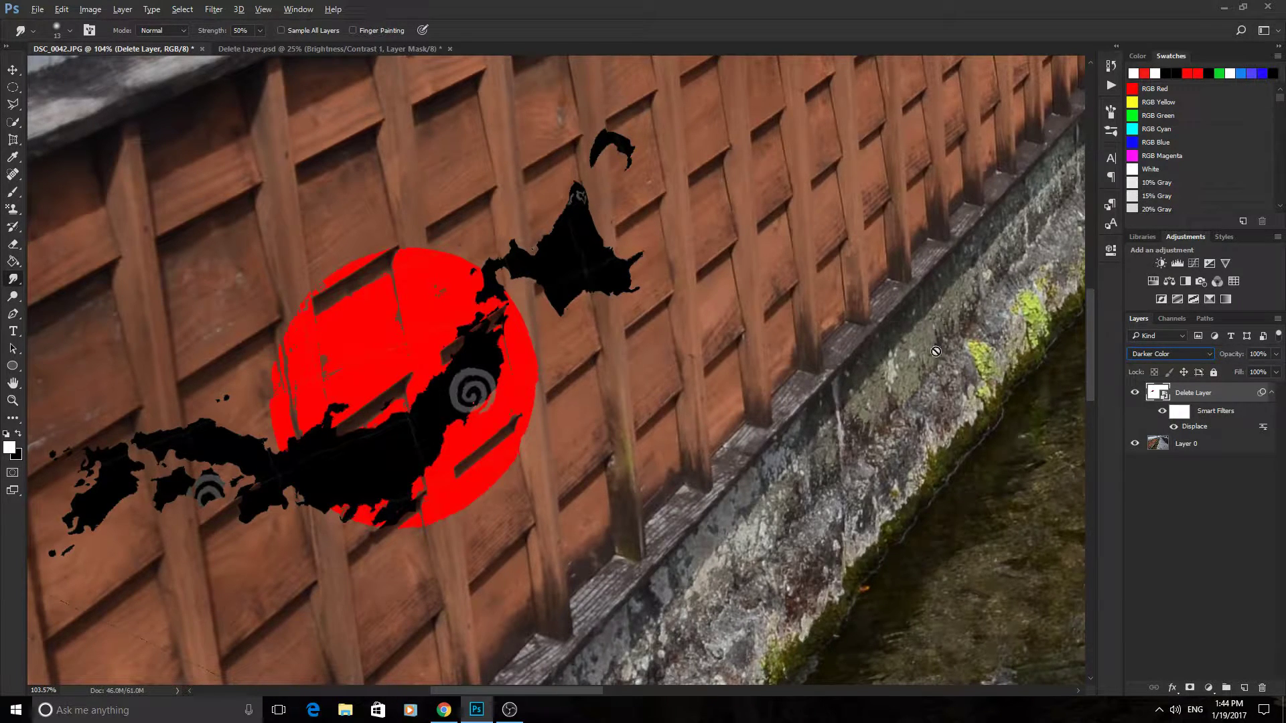
{"action": "left_click", "coordinate": [1024, 469]}
{"action": "left_click", "coordinate": [673, 278]}
{"action": "key", "text": "Return"}
Step: Lower the flag layer's opacity to about 51%, then check and deselect the layer
{"action": "scroll", "coordinate": [901, 421], "scroll_direction": "down", "scroll_amount": 5}
{"action": "scroll", "coordinate": [838, 407], "scroll_direction": "up", "scroll_amount": 2}
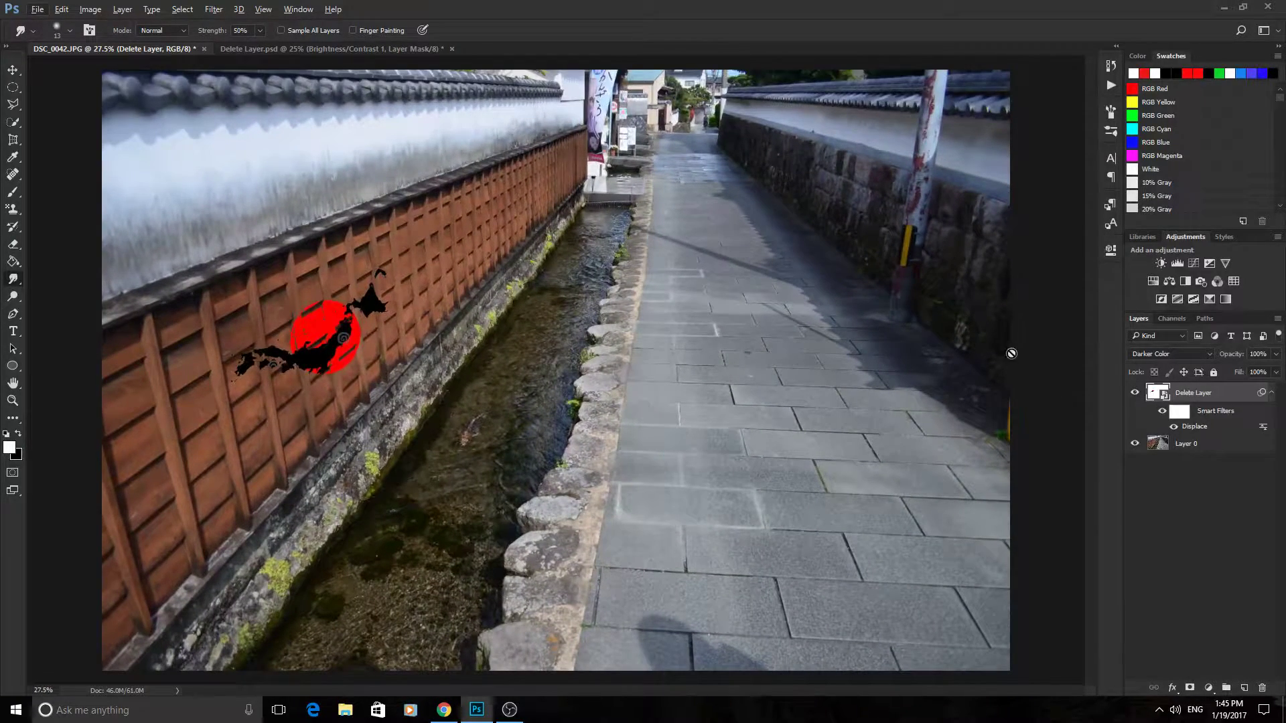
{"action": "left_click", "coordinate": [1275, 355]}
{"action": "left_click_drag", "start_coordinate": [1258, 372], "coordinate": [1251, 373]}
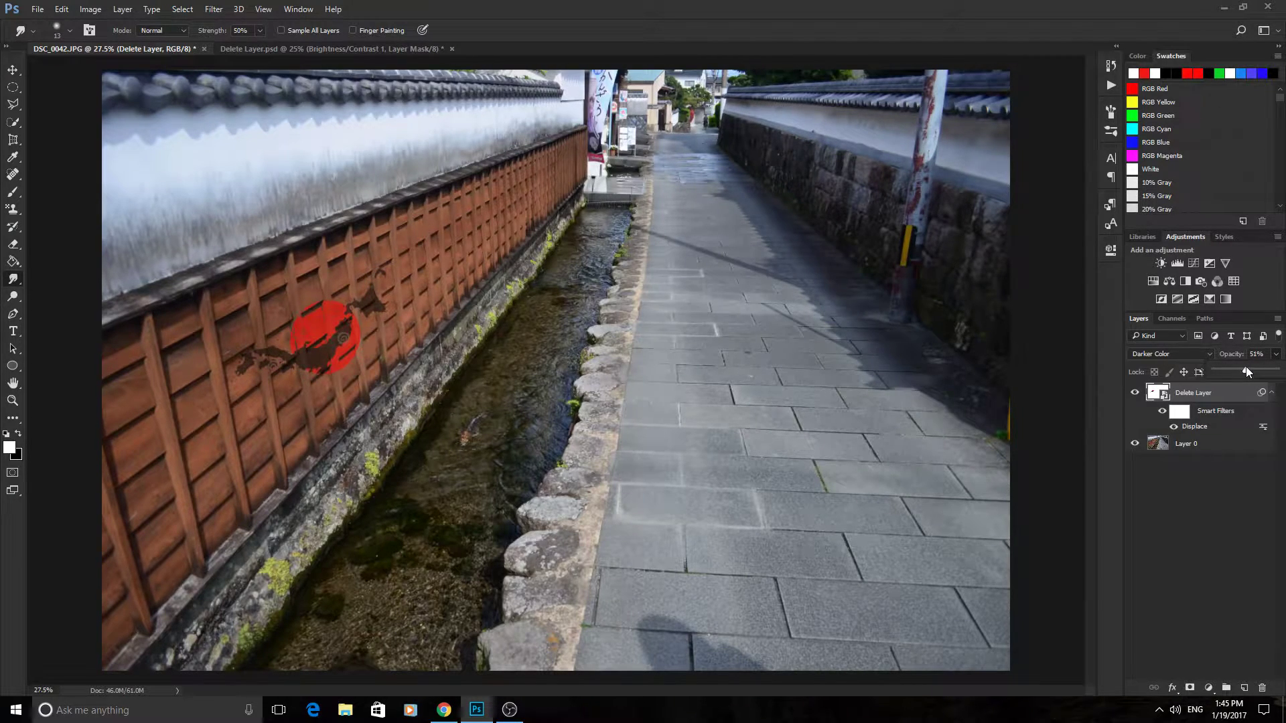
{"action": "left_click", "coordinate": [1216, 530]}
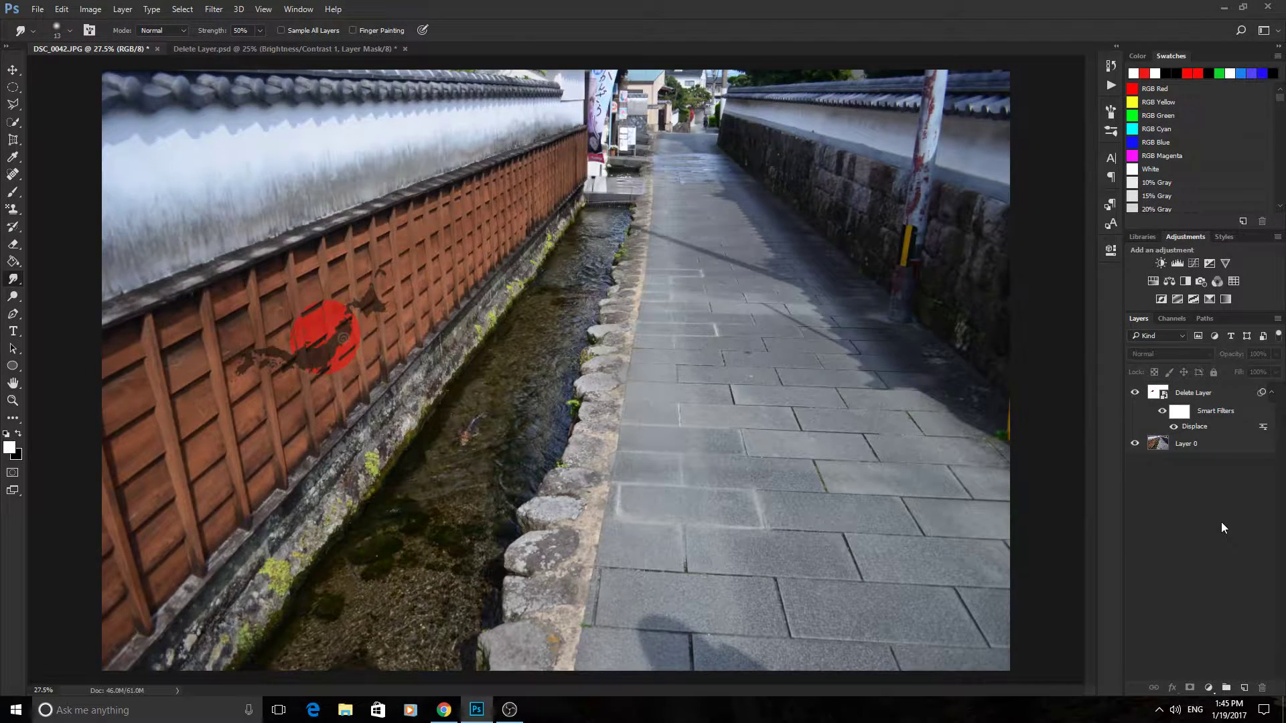
{"action": "left_click", "coordinate": [1230, 397]}
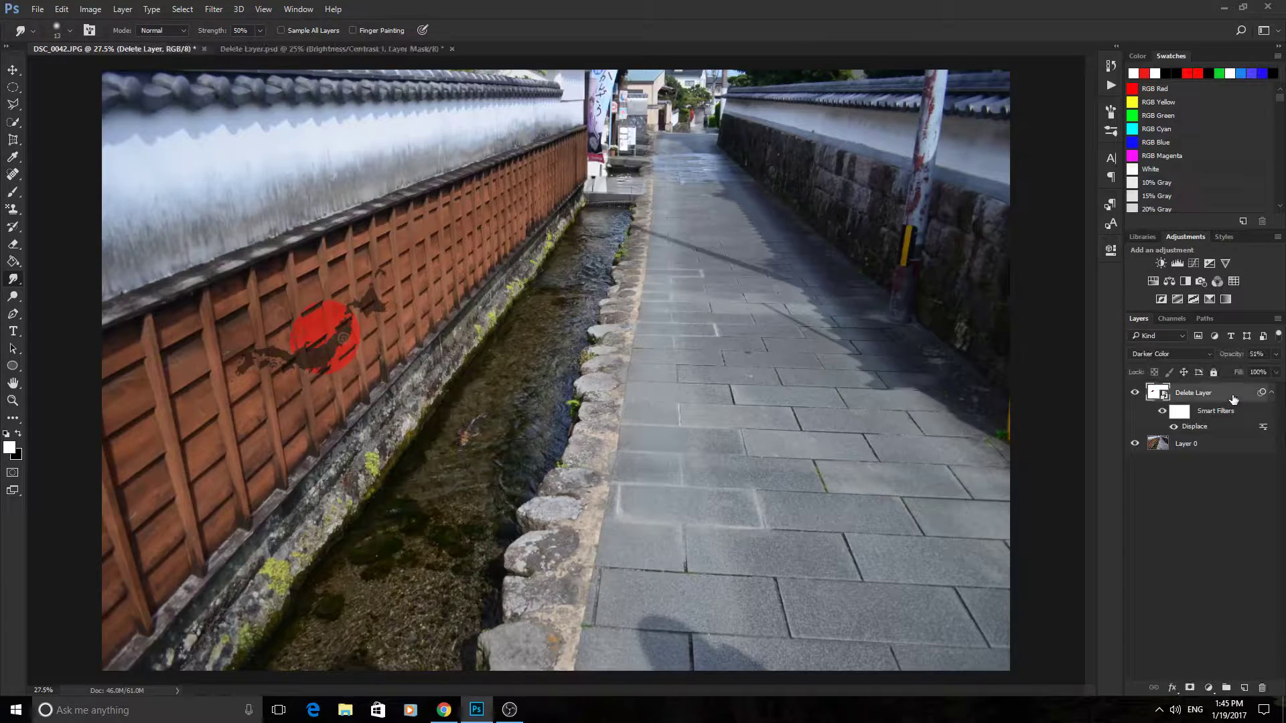
{"action": "left_click", "coordinate": [1187, 585]}
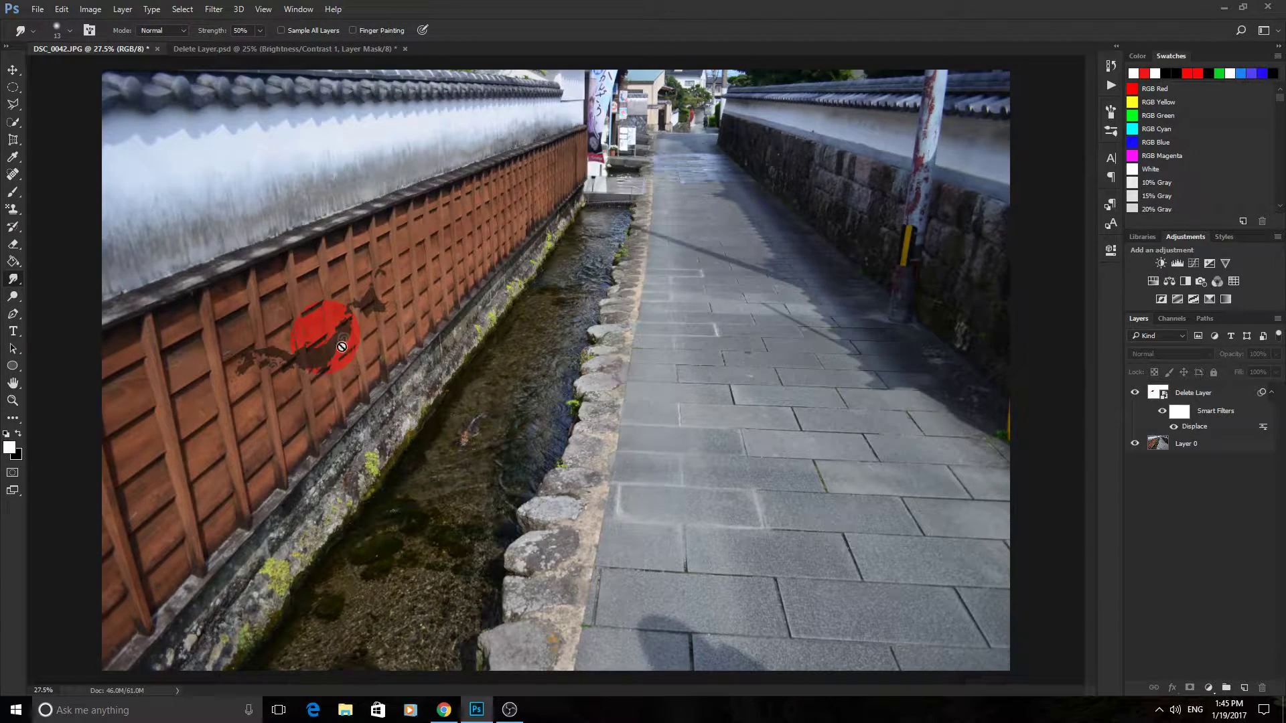